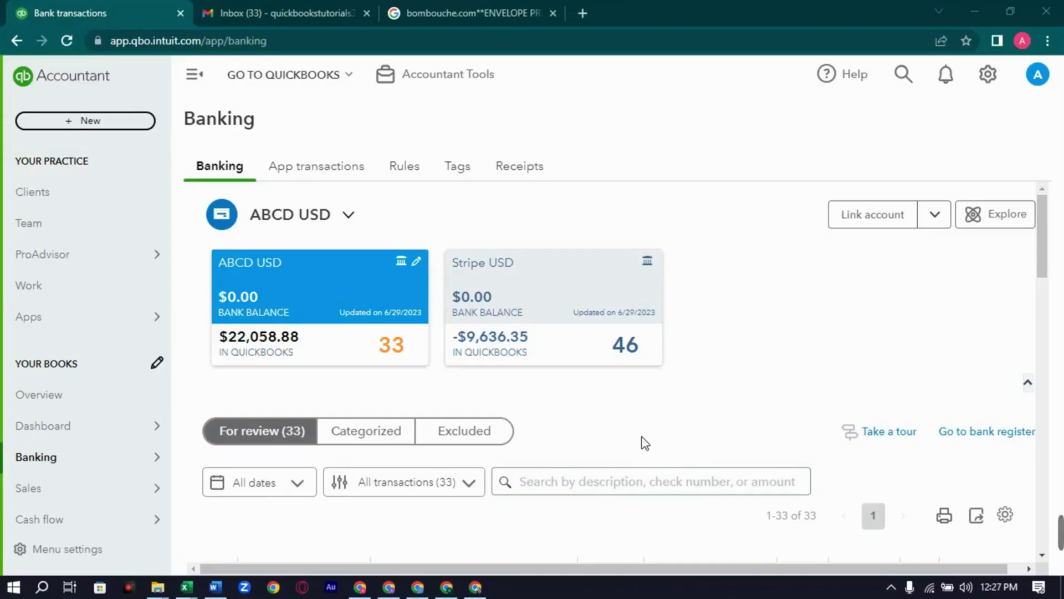
# Look over the review list and preview the 02/18/2022 EE charge's details, then close them.
pyautogui.scroll(-3, 643, 440)
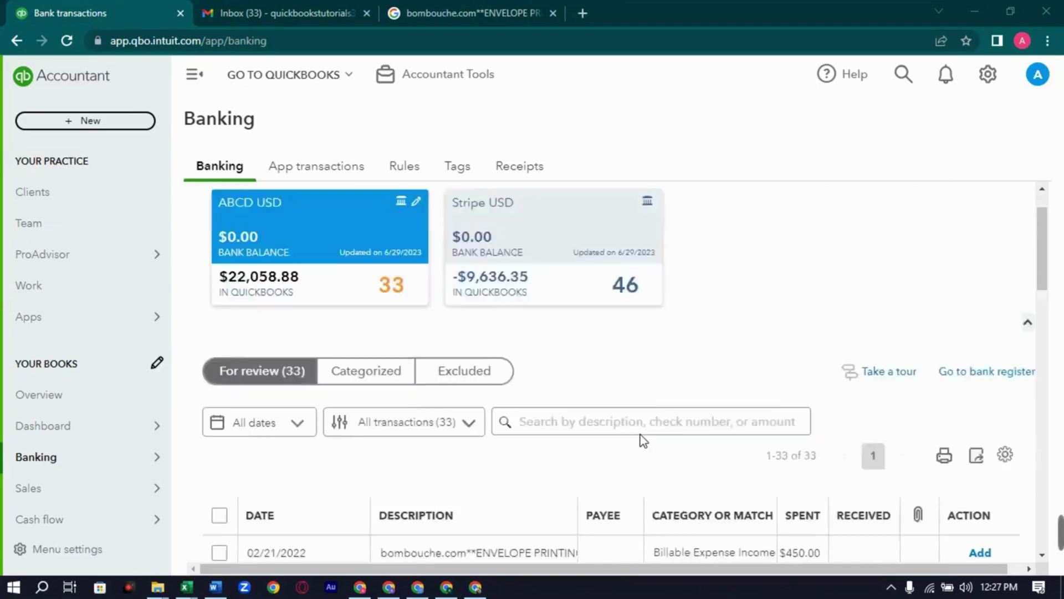
pyautogui.scroll(3, 392, 382)
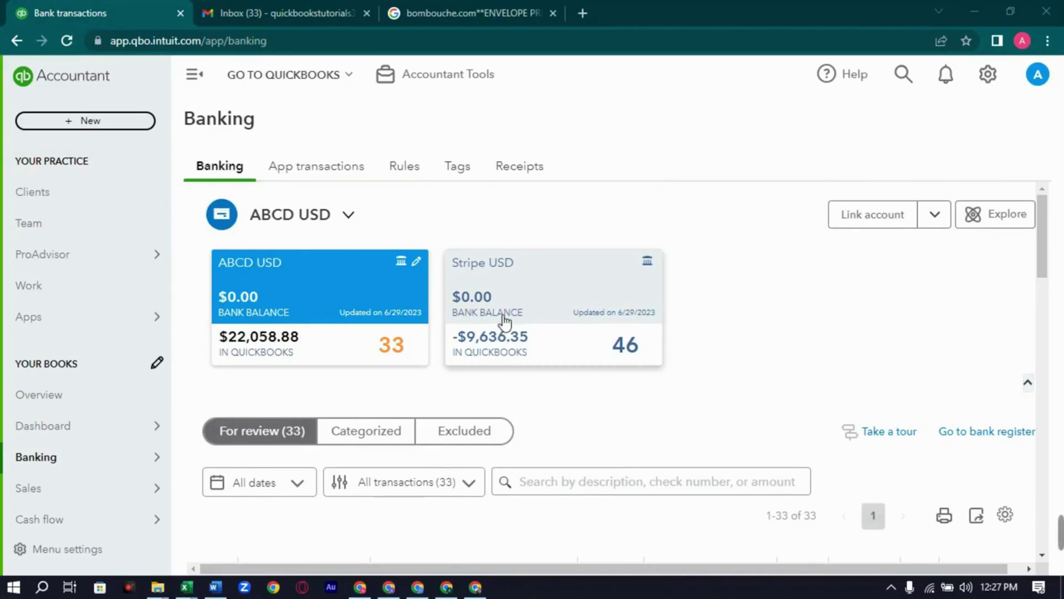
pyautogui.scroll(-6, 396, 409)
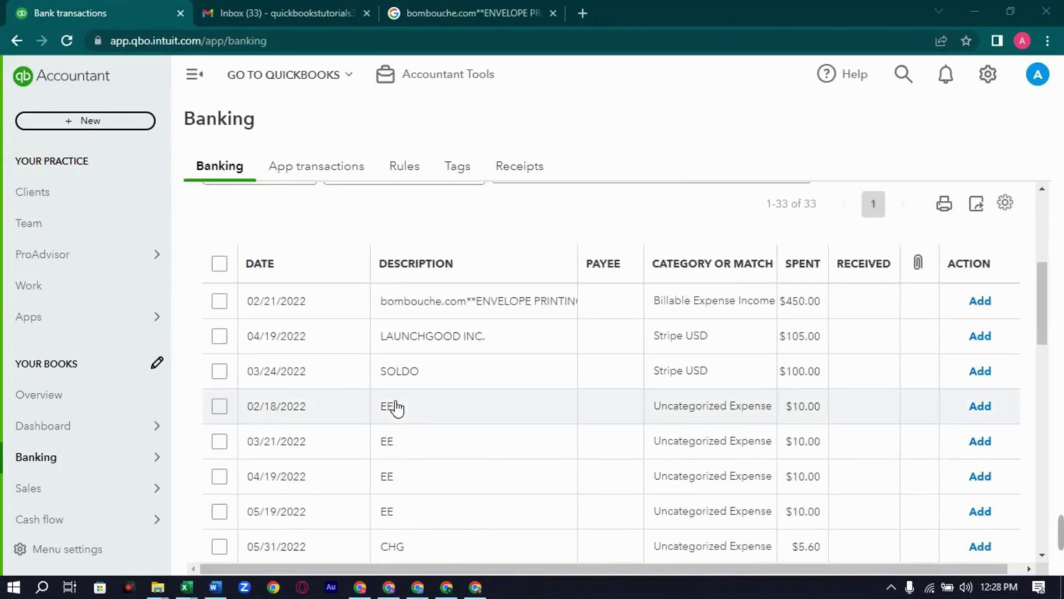
pyautogui.scroll(-6, 440, 404)
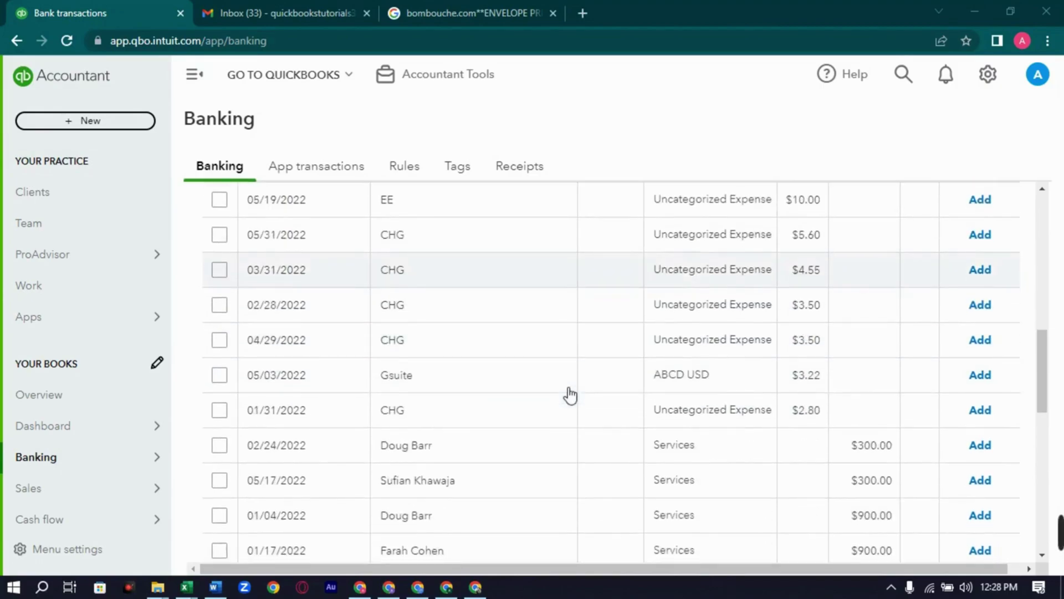
pyautogui.scroll(5, 570, 394)
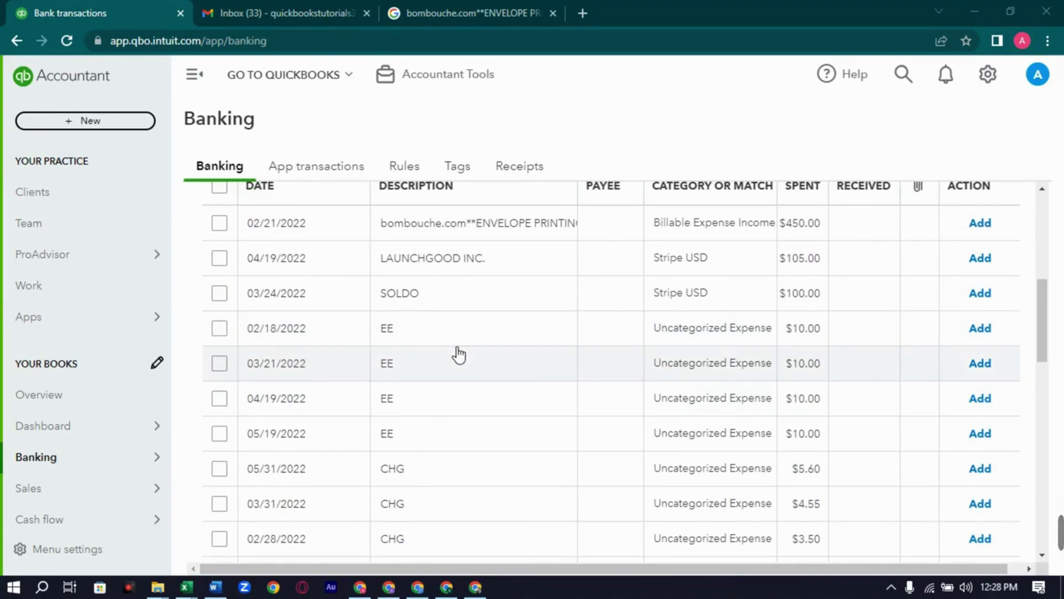
pyautogui.click(441, 338)
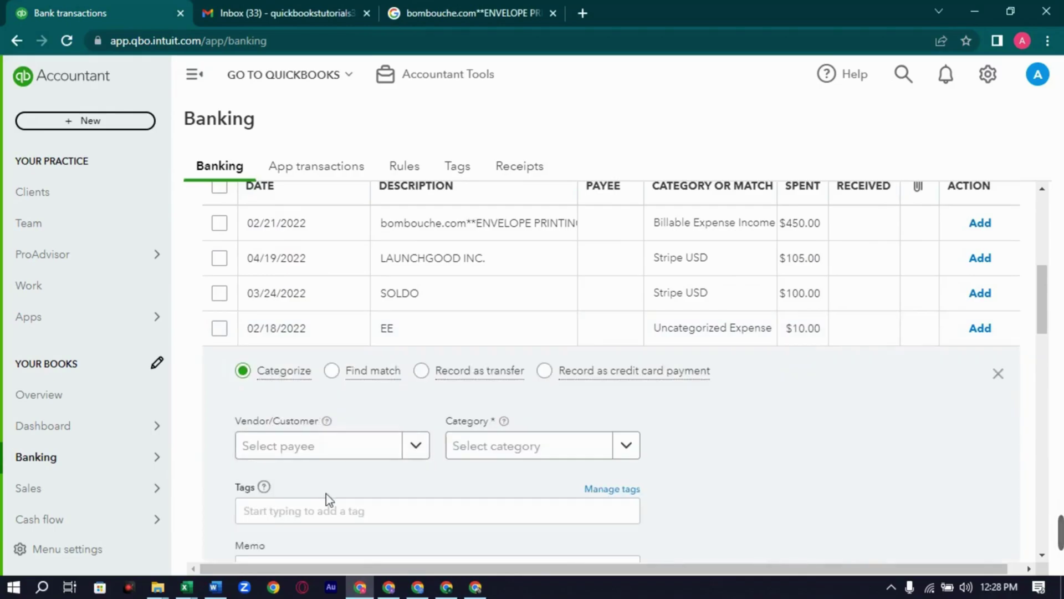
pyautogui.scroll(-3, 330, 501)
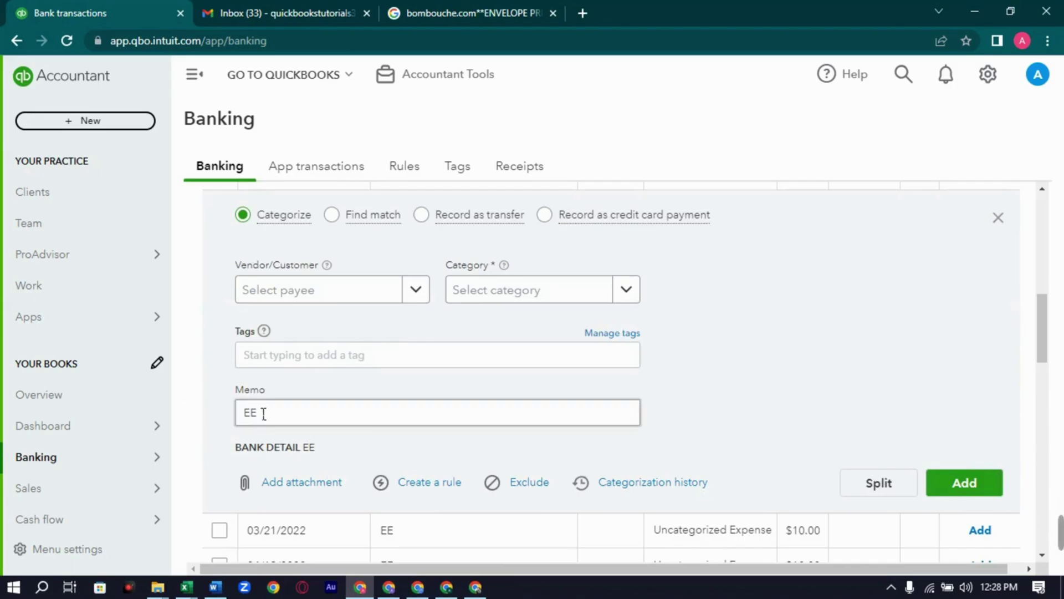
pyautogui.scroll(3, 344, 283)
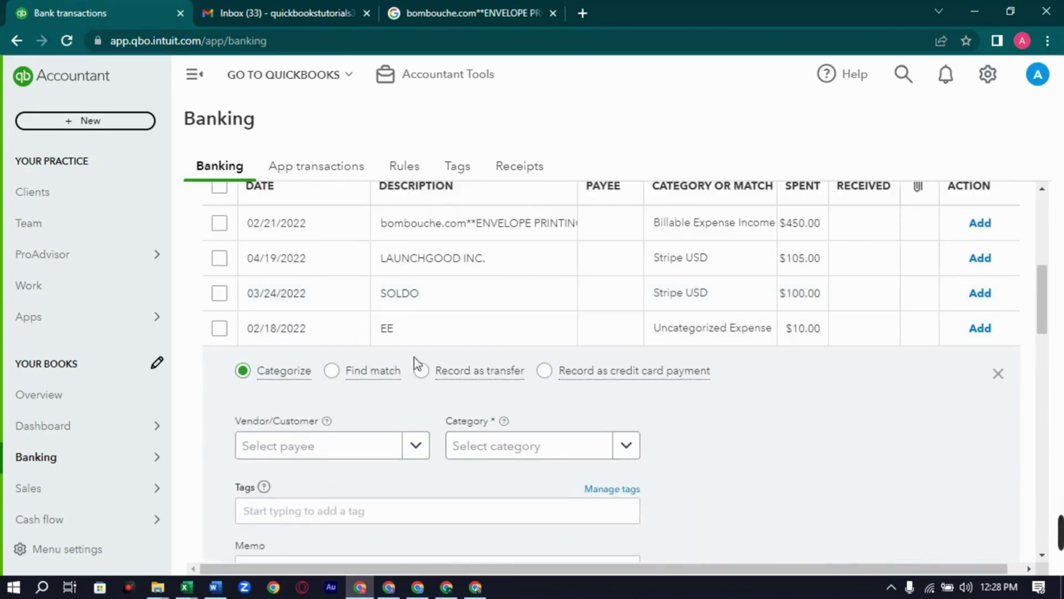
pyautogui.click(998, 374)
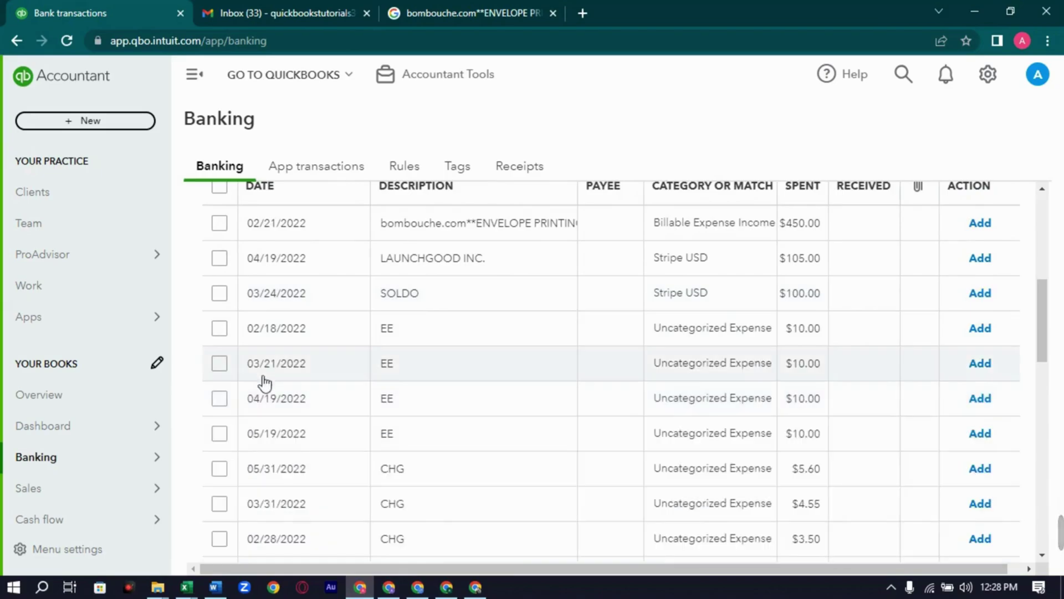
pyautogui.scroll(-2, 258, 344)
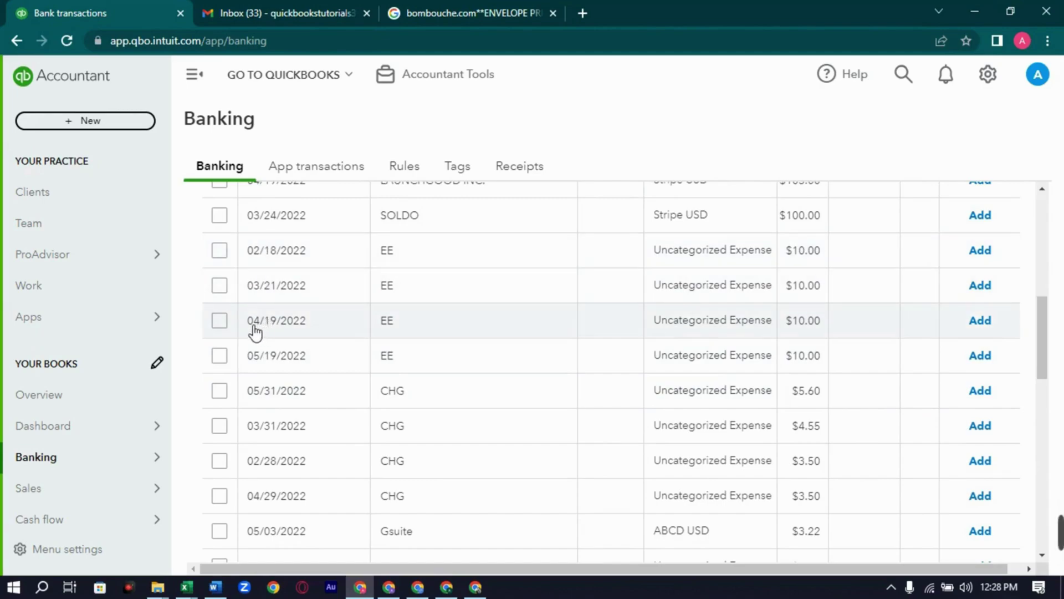
pyautogui.rightClick(247, 478)
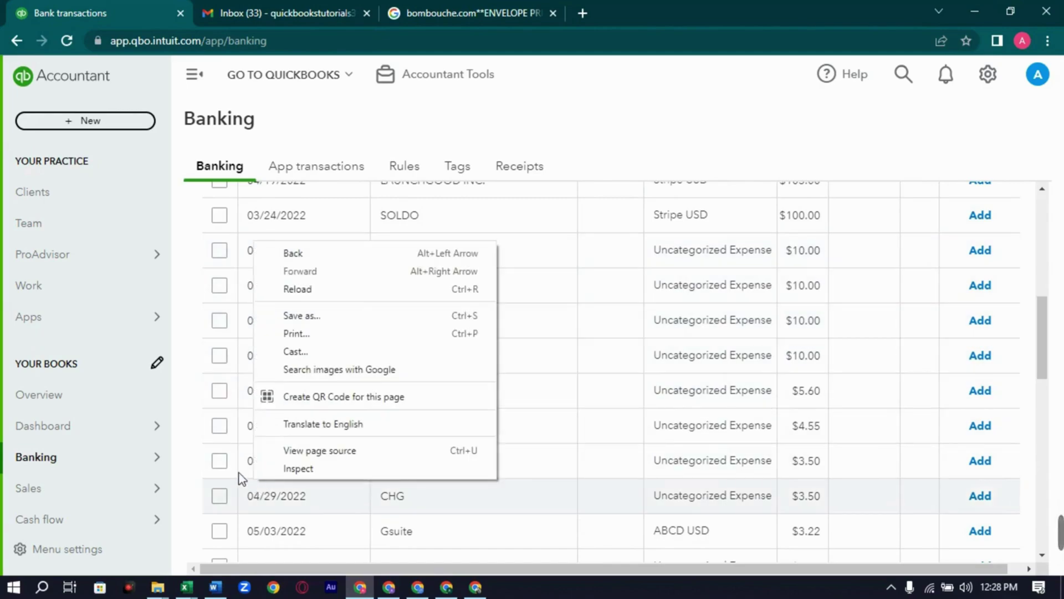
pyautogui.click(200, 443)
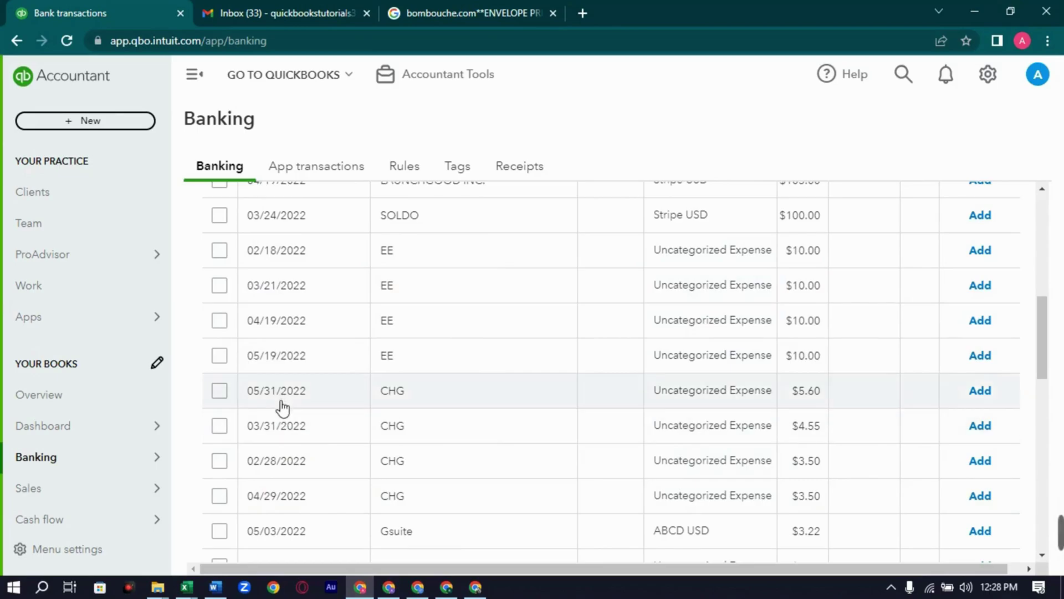
# Categorize the 02/18/2022 EE charge with vendor EE under Software and Subscriptions and add it.
pyautogui.click(310, 258)
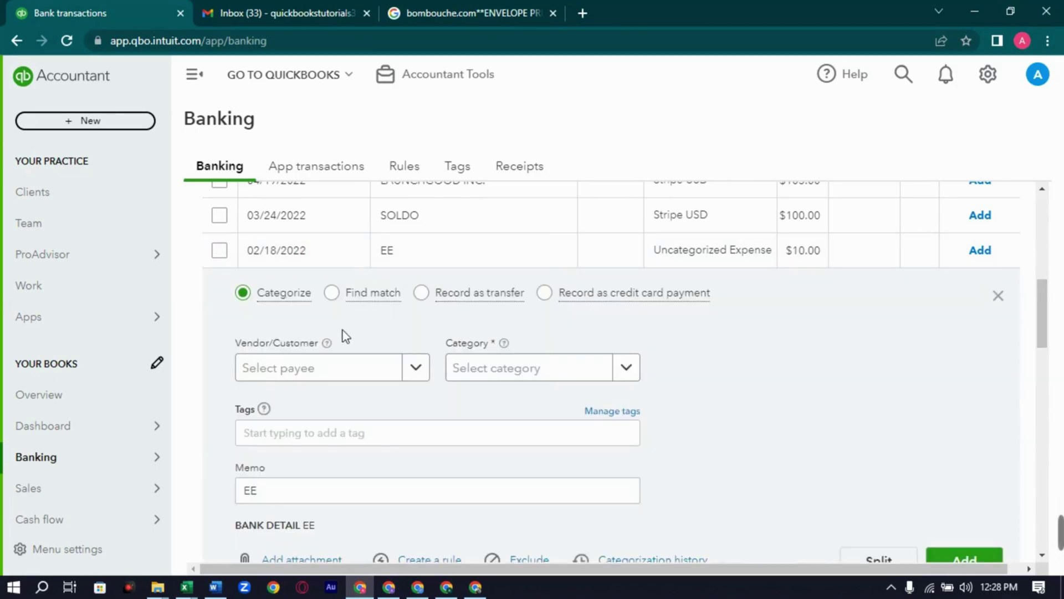
pyautogui.click(311, 368)
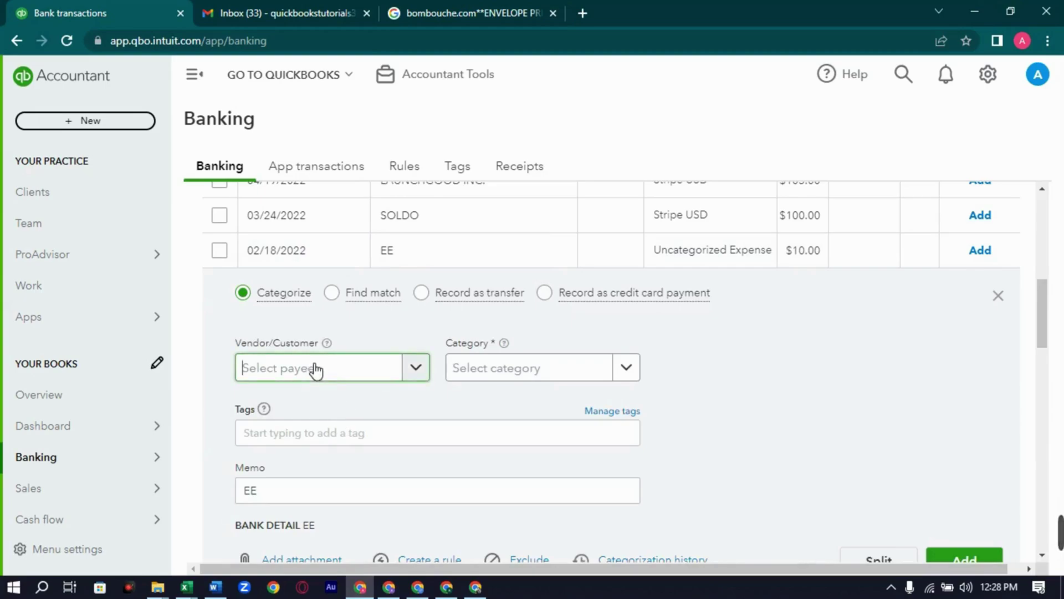
pyautogui.write('EE')
pyautogui.click(327, 438)
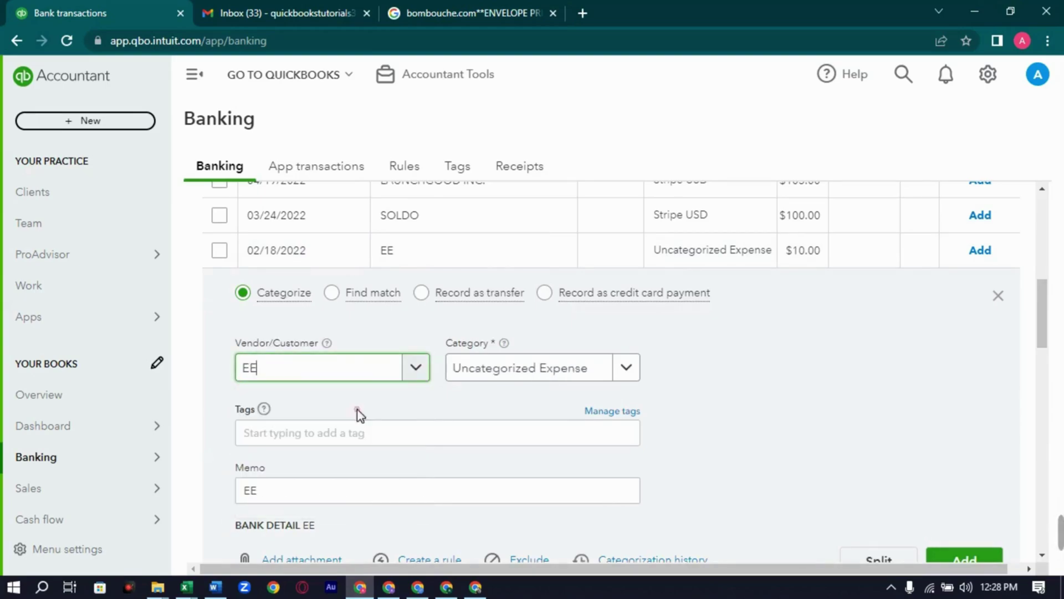
pyautogui.click(610, 370)
pyautogui.scroll(-4, 555, 290)
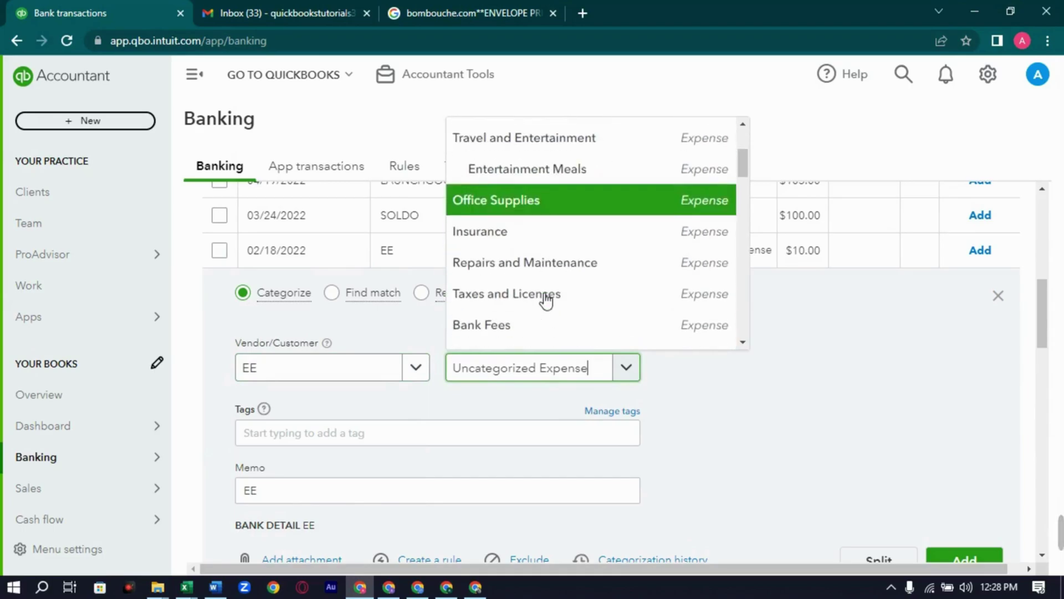
pyautogui.click(876, 489)
pyautogui.click(981, 554)
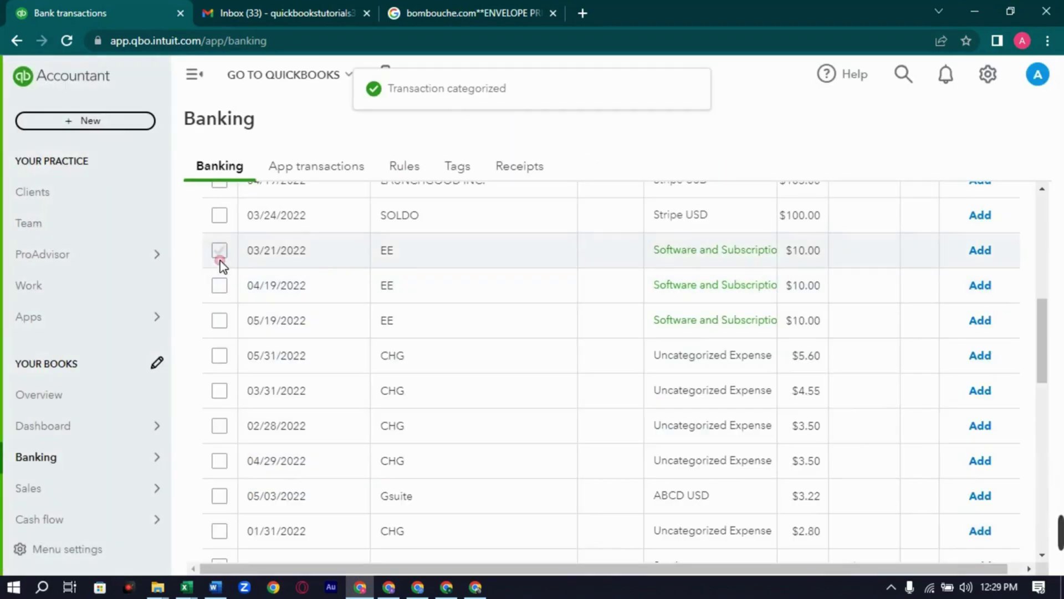
# Batch-accept the 03/21, 04/19 and 05/19/2022 EE charges together.
pyautogui.click(219, 251)
pyautogui.click(220, 286)
pyautogui.click(220, 321)
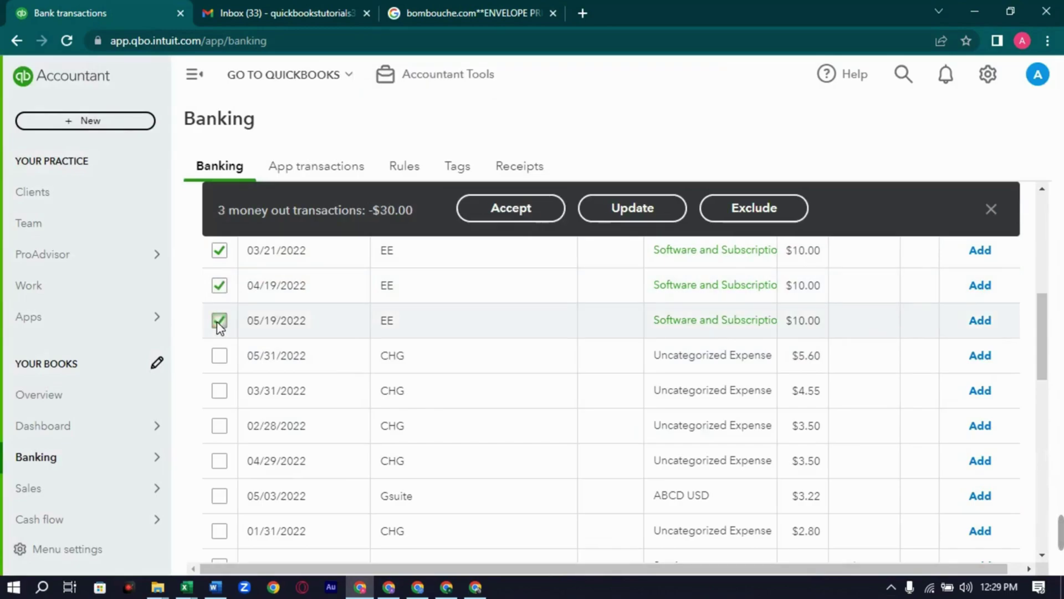
pyautogui.click(516, 212)
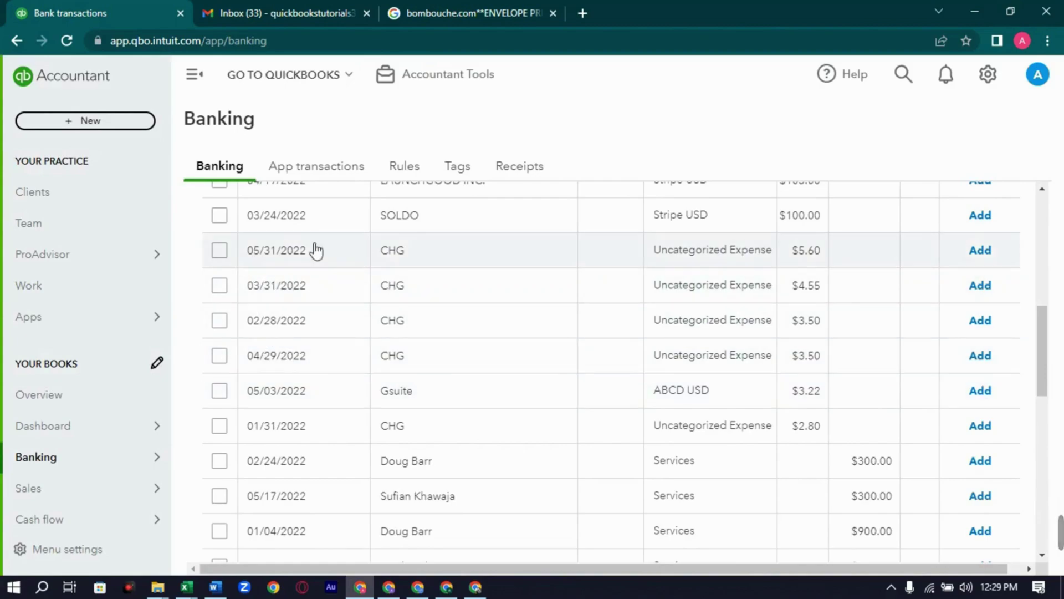
pyautogui.click(427, 256)
# Give the 05/31/2022 CHG $5.60 charge vendor CHG and category Software and Subscriptions, and add it.
pyautogui.click(375, 372)
pyautogui.write('chg')
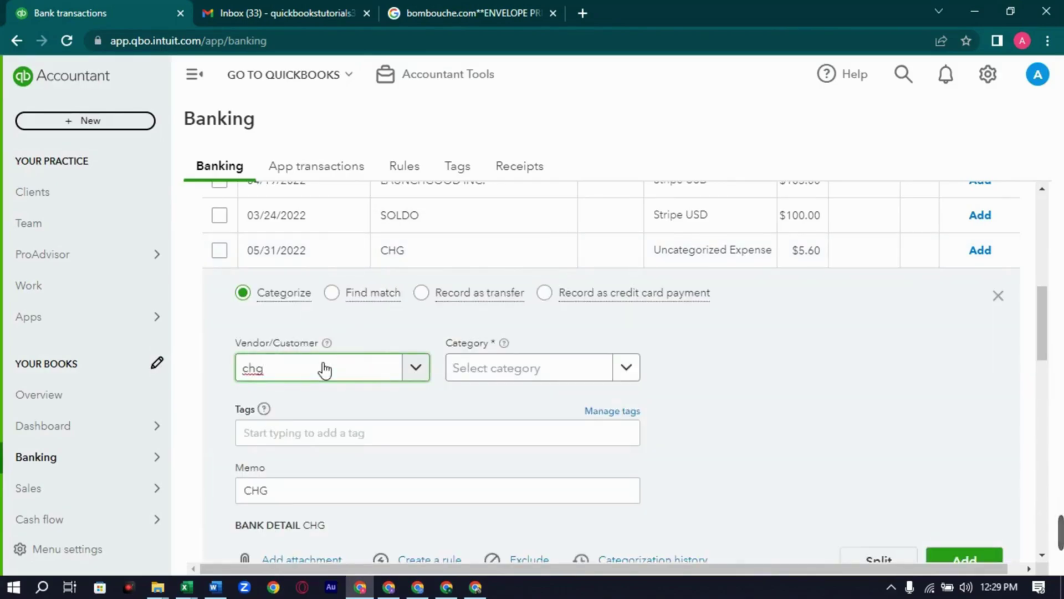
pyautogui.press('BackSpace')
pyautogui.press('BackSpace')
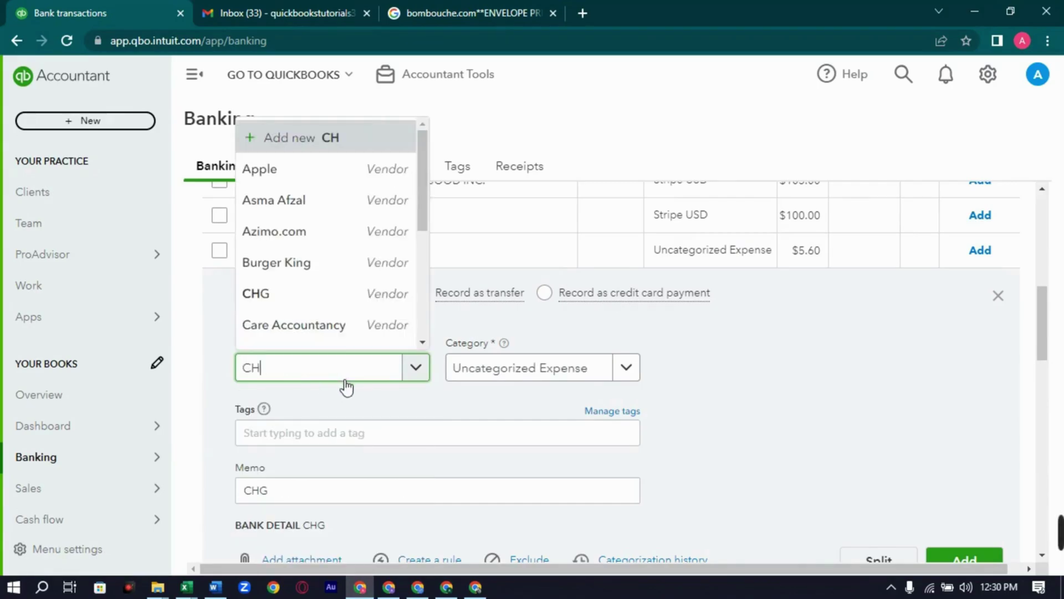
pyautogui.click(325, 299)
pyautogui.click(571, 368)
pyautogui.scroll(-5, 570, 278)
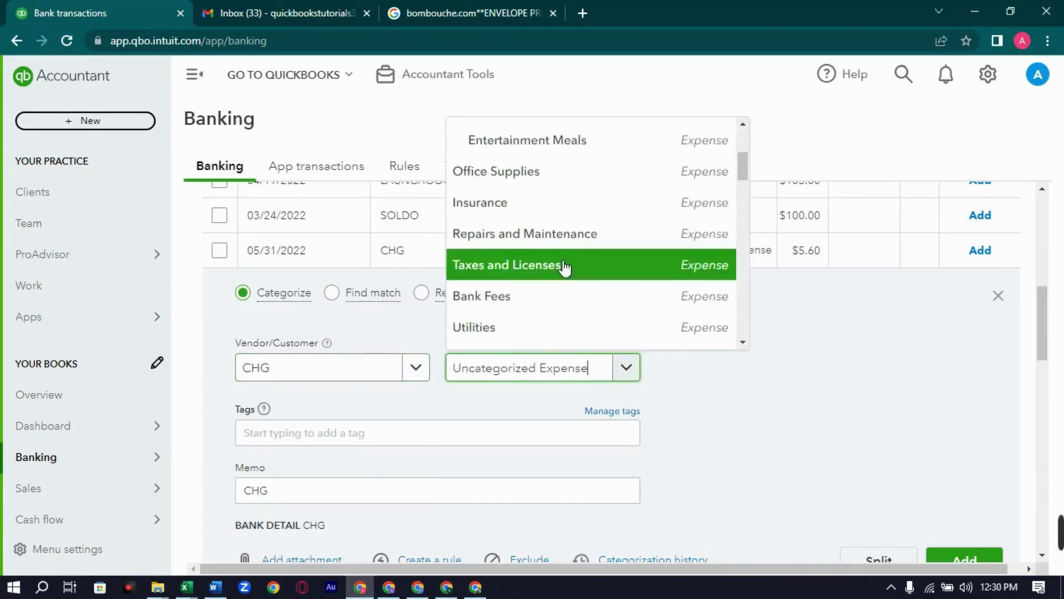
pyautogui.click(552, 309)
pyautogui.scroll(-3, 938, 509)
pyautogui.click(940, 404)
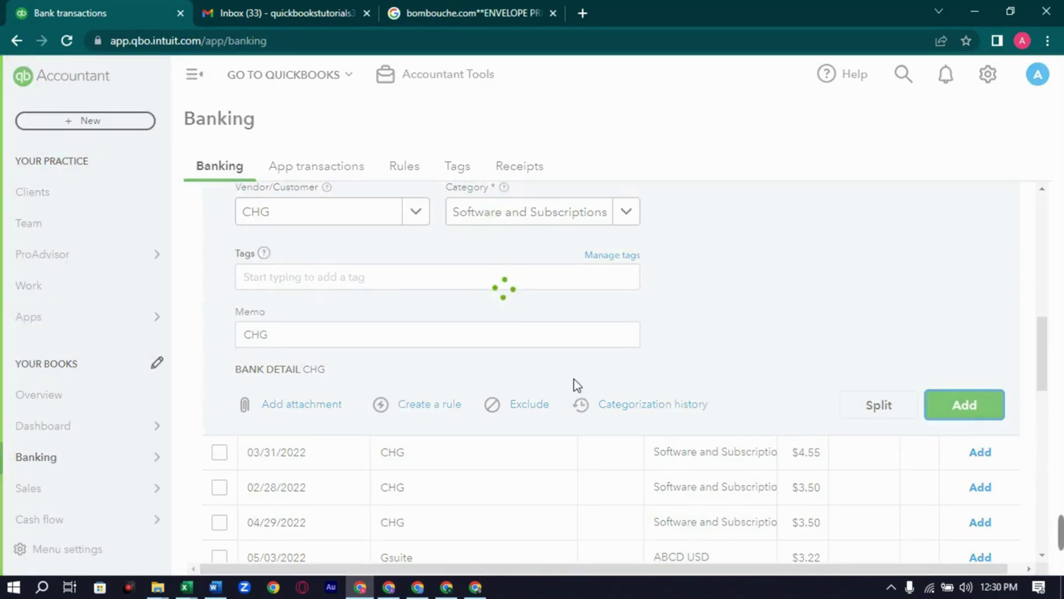
# Batch-accept the 01/31, 02/28, 03/31 and 04/29 CHG charges, leaving the Gsuite row out.
pyautogui.scroll(3, 321, 388)
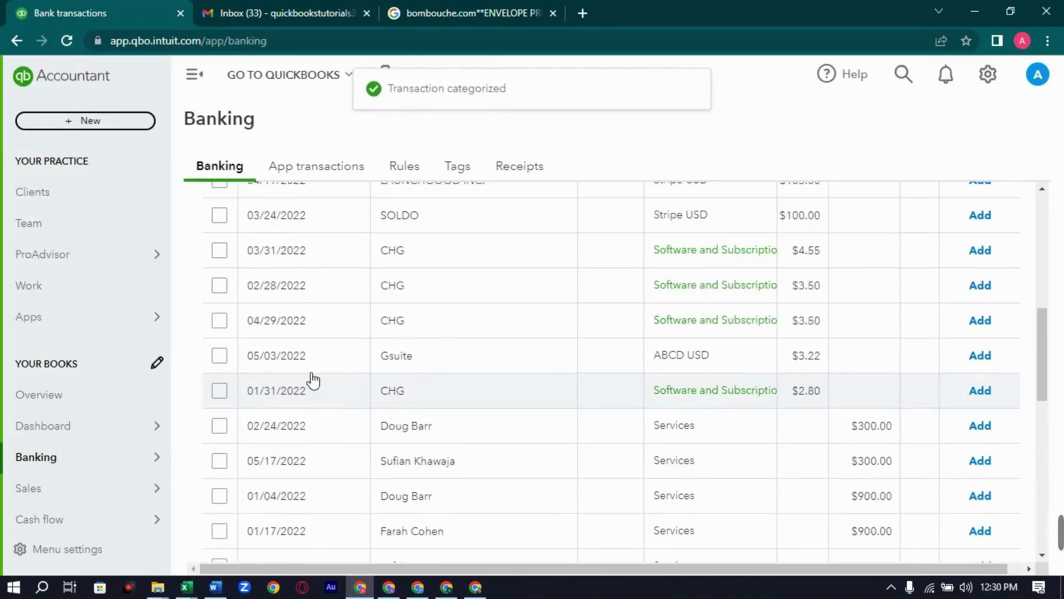
pyautogui.click(219, 249)
pyautogui.click(219, 320)
pyautogui.click(219, 355)
pyautogui.click(219, 355)
pyautogui.click(219, 391)
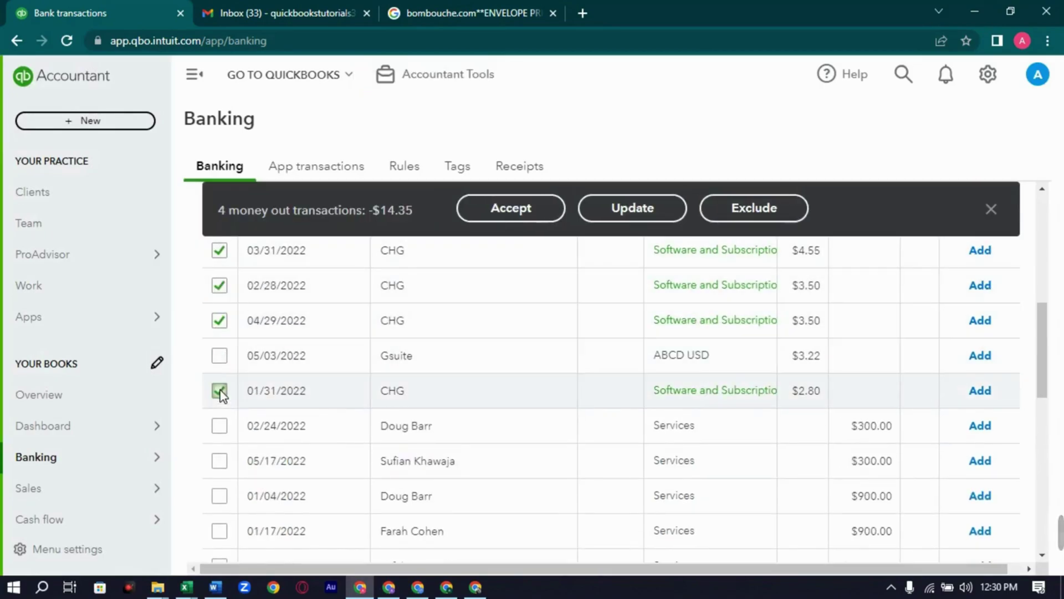
pyautogui.click(524, 210)
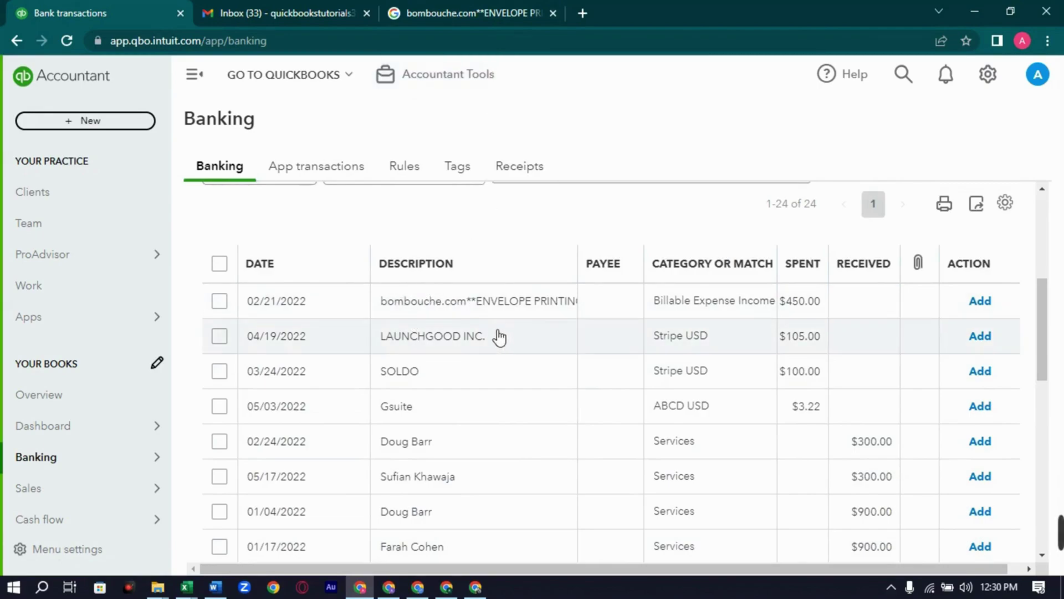
# After checking the web results, file the $450 bombouche.com charge under vendor bombouche.com, Professional Services.
pyautogui.click(480, 8)
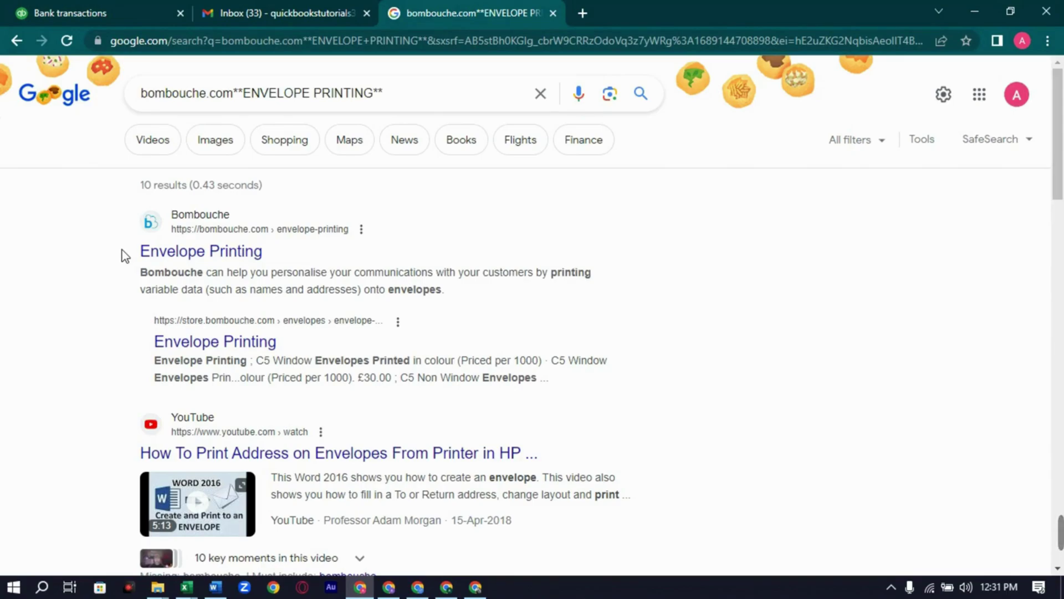
pyautogui.click(106, 8)
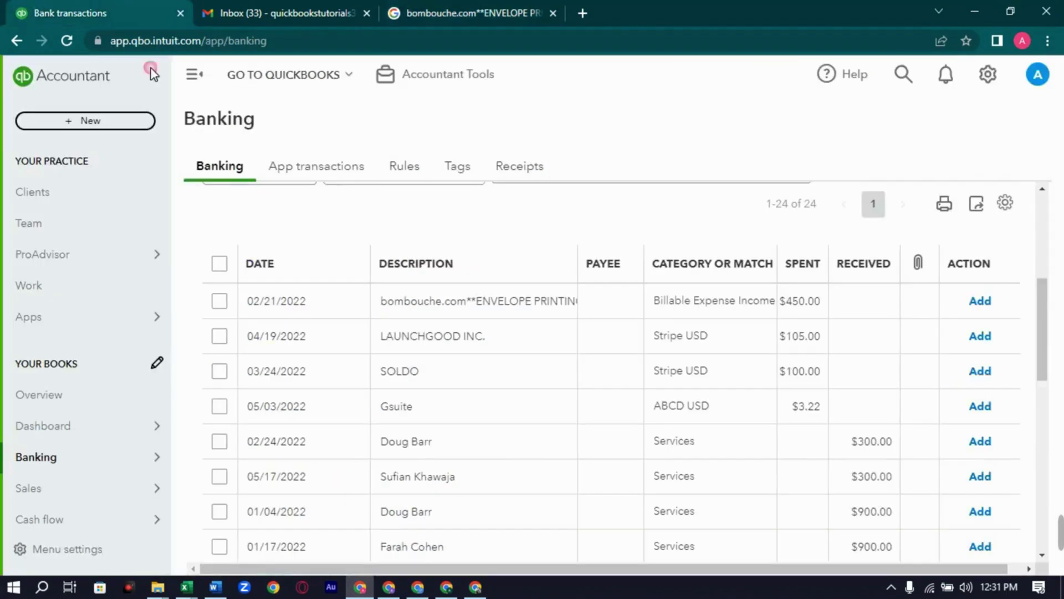
pyautogui.click(560, 318)
pyautogui.click(339, 424)
pyautogui.write('b')
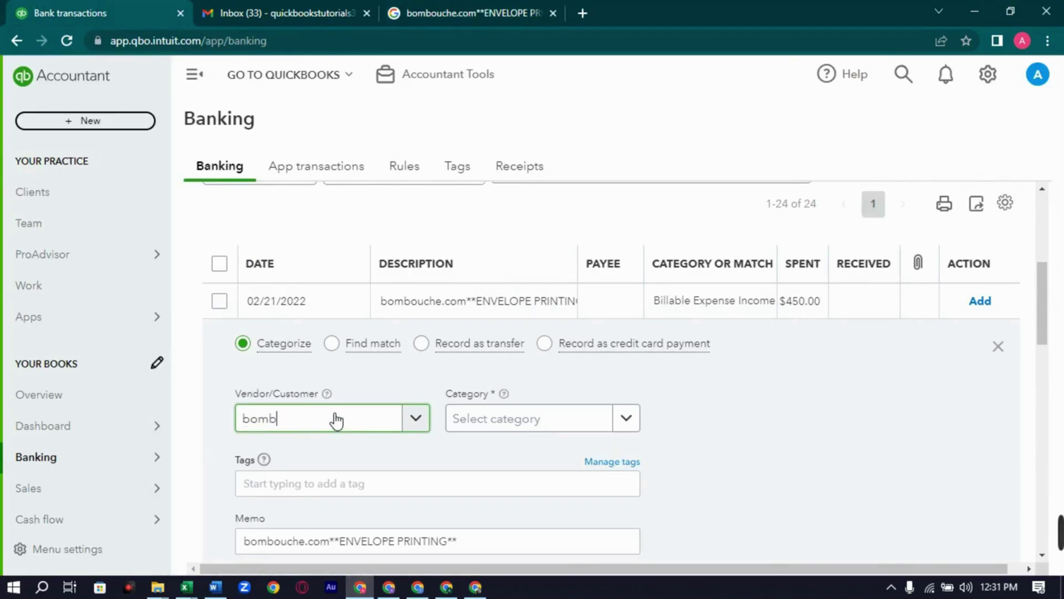
pyautogui.write('omb')
pyautogui.click(290, 488)
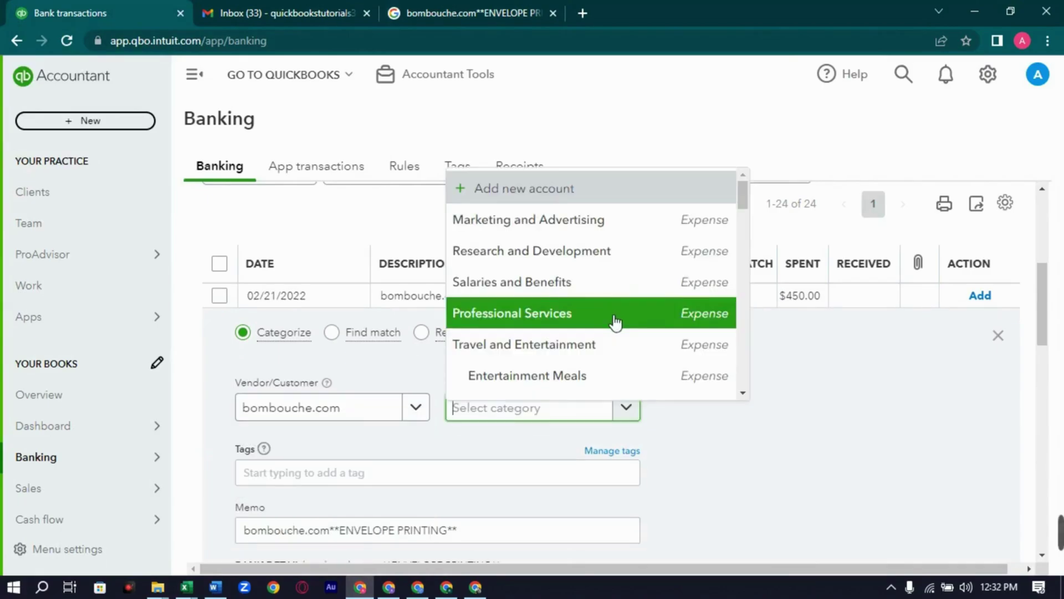
pyautogui.click(586, 326)
pyautogui.scroll(-3, 568, 437)
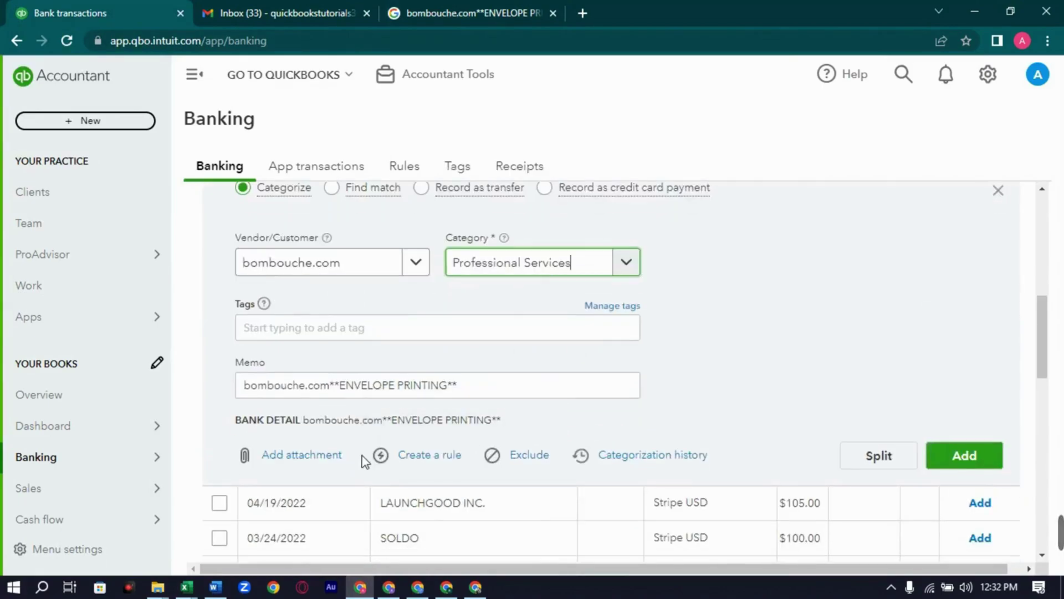
pyautogui.click(982, 458)
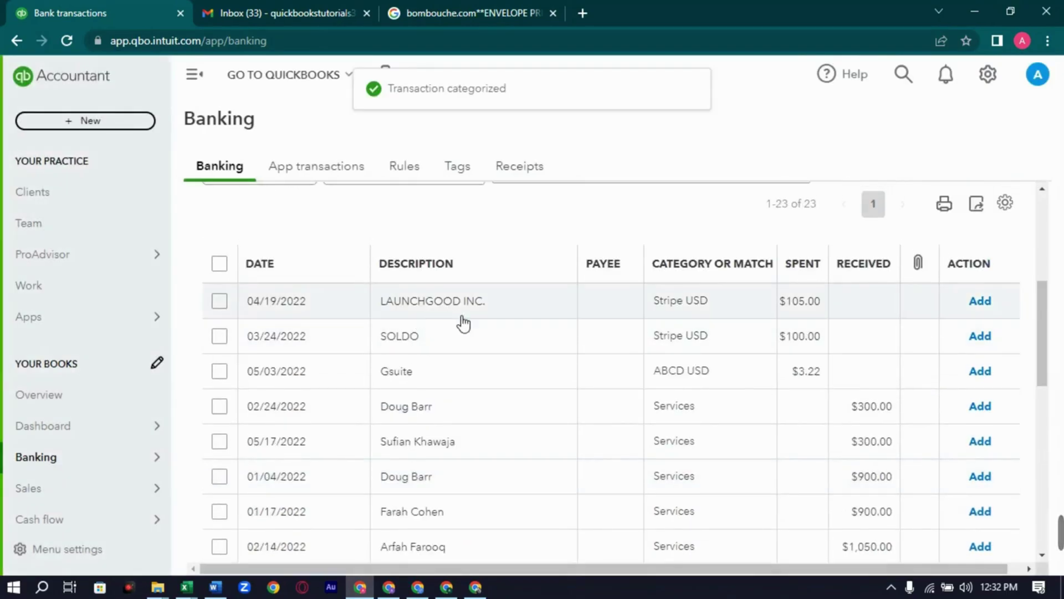
# Search Google for 'launcgood inc.' to identify the $105.00 charge, then return to the bank feed.
pyautogui.click(476, 11)
pyautogui.tripleClick(409, 99)
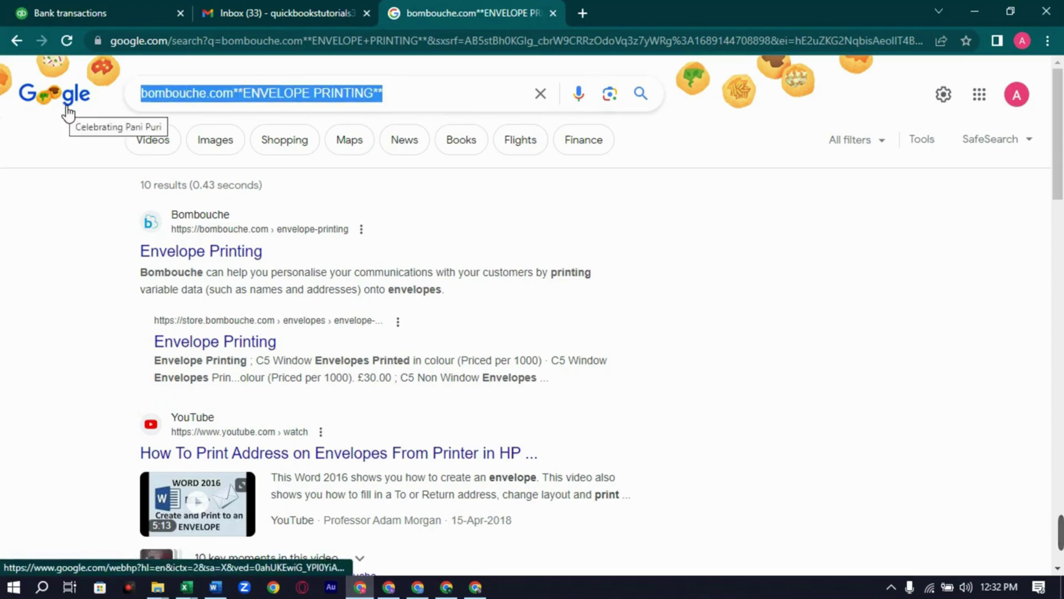
pyautogui.write('launcgood inc.')
pyautogui.press('Return')
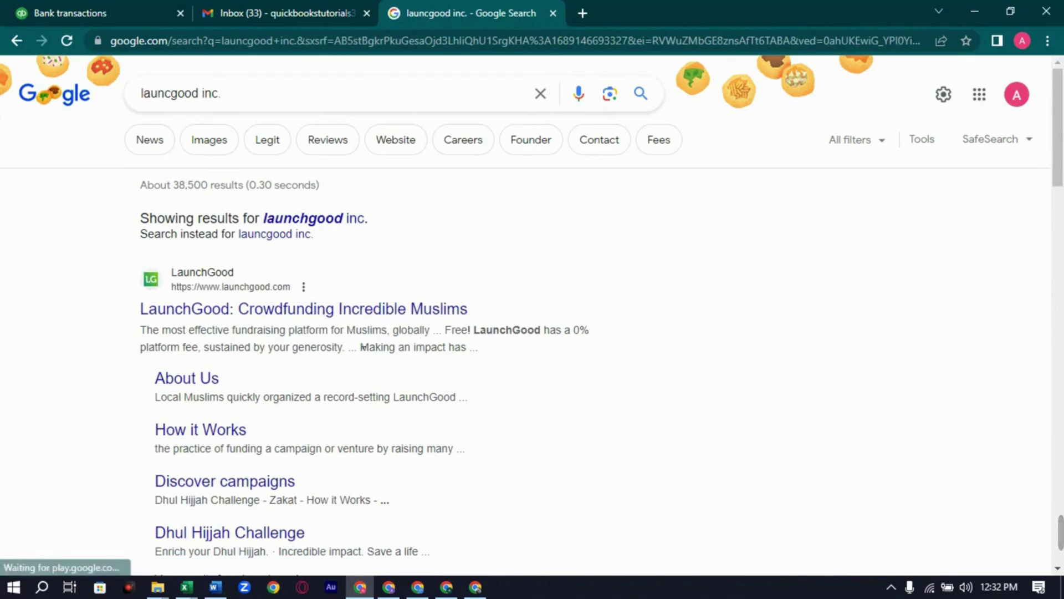
pyautogui.scroll(-1, 371, 360)
pyautogui.click(65, 12)
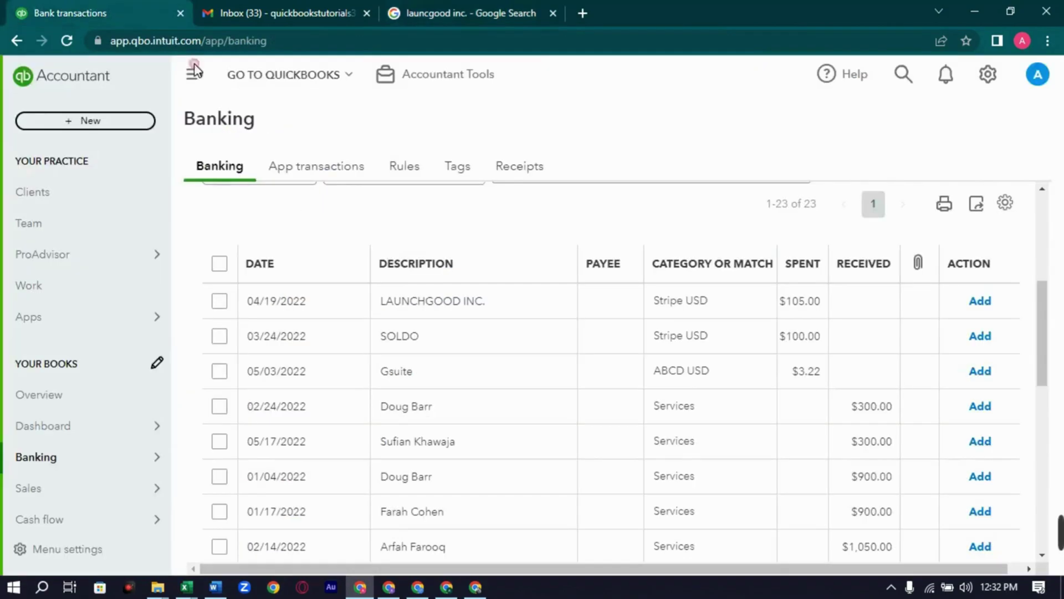
# Add the $105 LAUNCHGOOD INC. charge with new vendor launchgood Inc under Charitable Contributions.
pyautogui.click(526, 312)
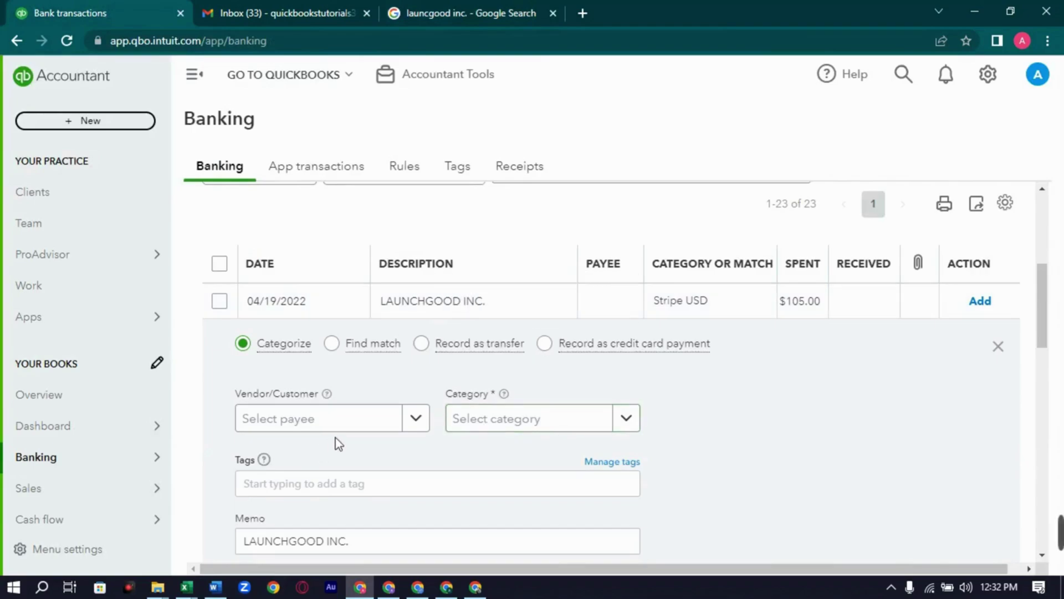
pyautogui.click(348, 421)
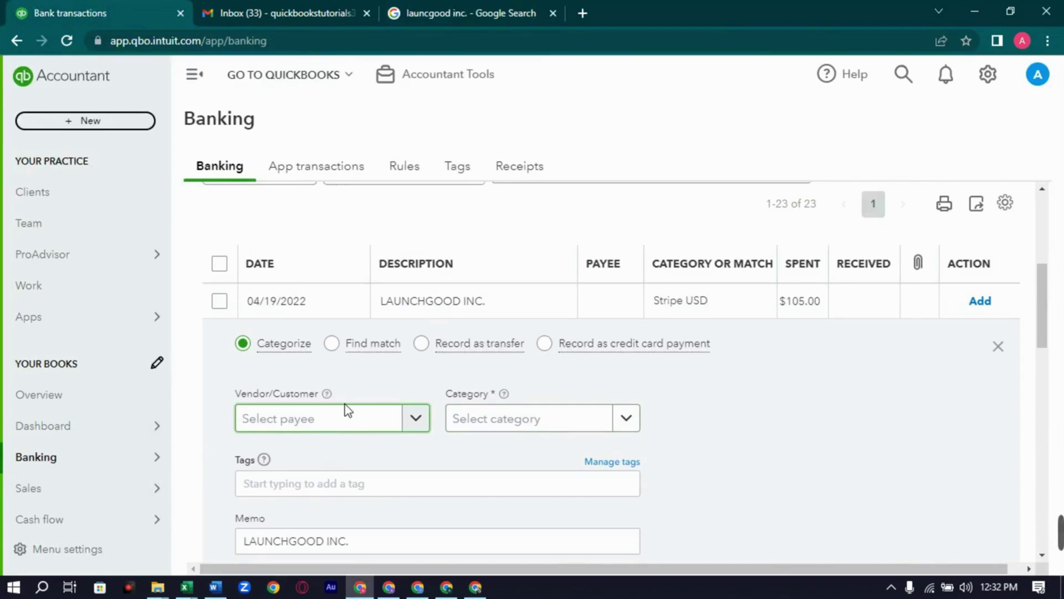
pyautogui.write('launch')
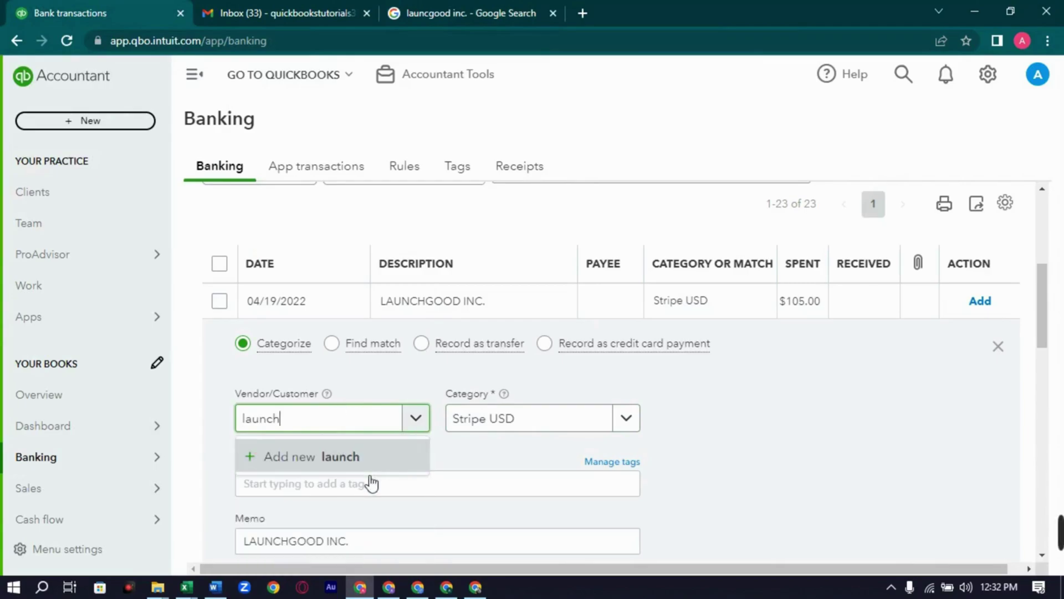
pyautogui.click(368, 449)
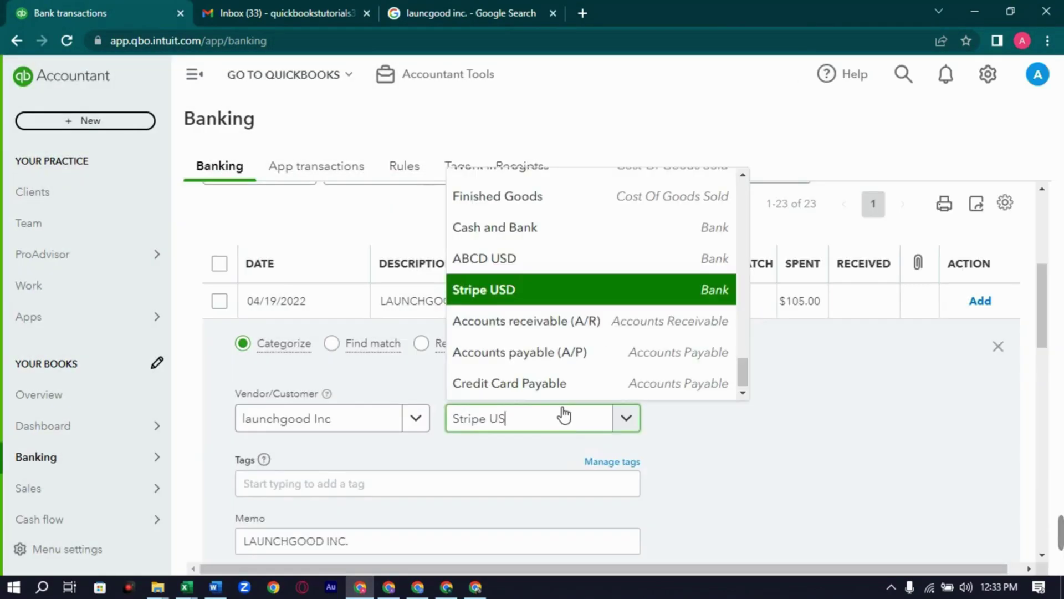
pyautogui.press('BackSpace')
pyautogui.press('BackSpace')
pyautogui.press('BackSpace')
pyautogui.press('BackSpace')
pyautogui.press('BackSpace')
pyautogui.press('BackSpace')
pyautogui.press('BackSpace')
pyautogui.press('BackSpace')
pyautogui.press('BackSpace')
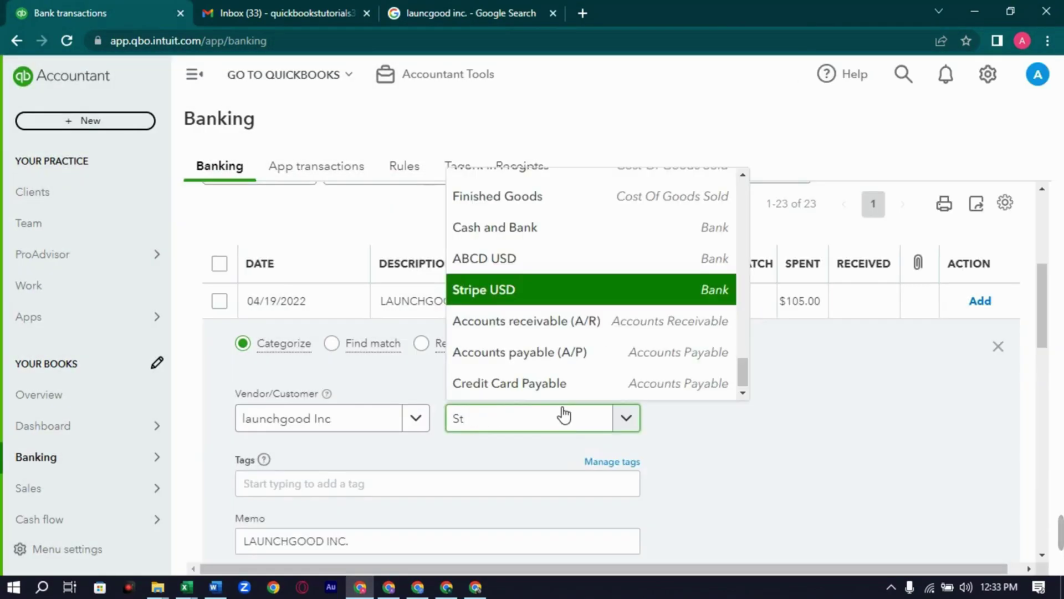
pyautogui.write('char')
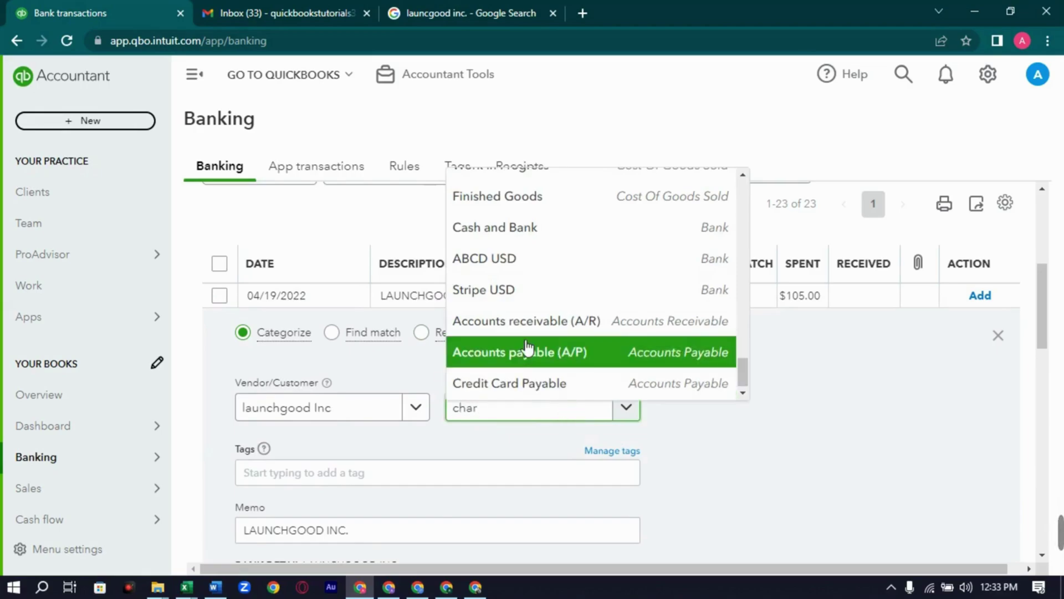
pyautogui.scroll(10, 625, 312)
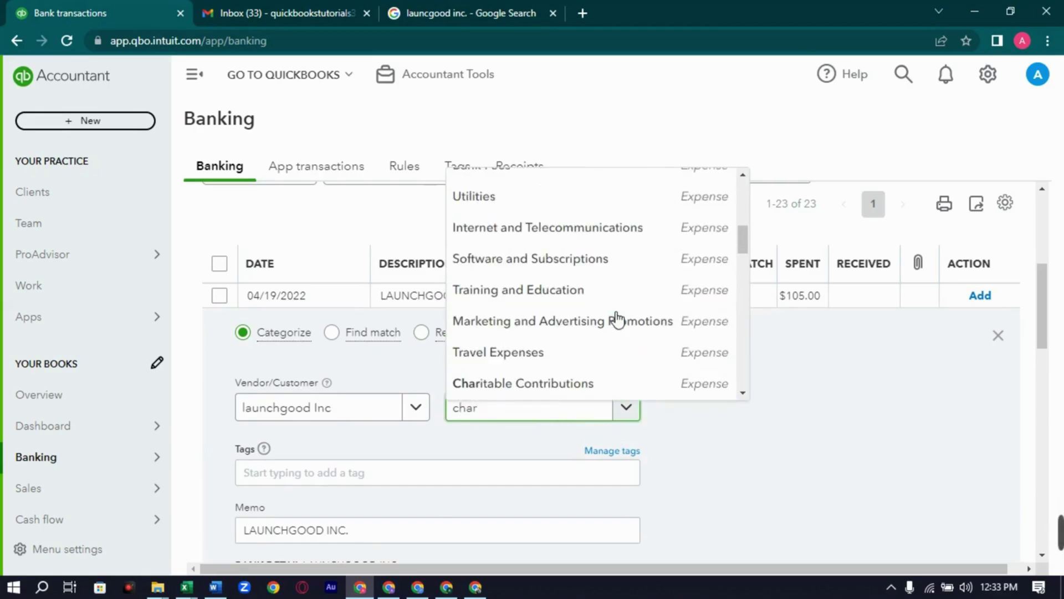
pyautogui.click(549, 400)
pyautogui.scroll(-4, 622, 475)
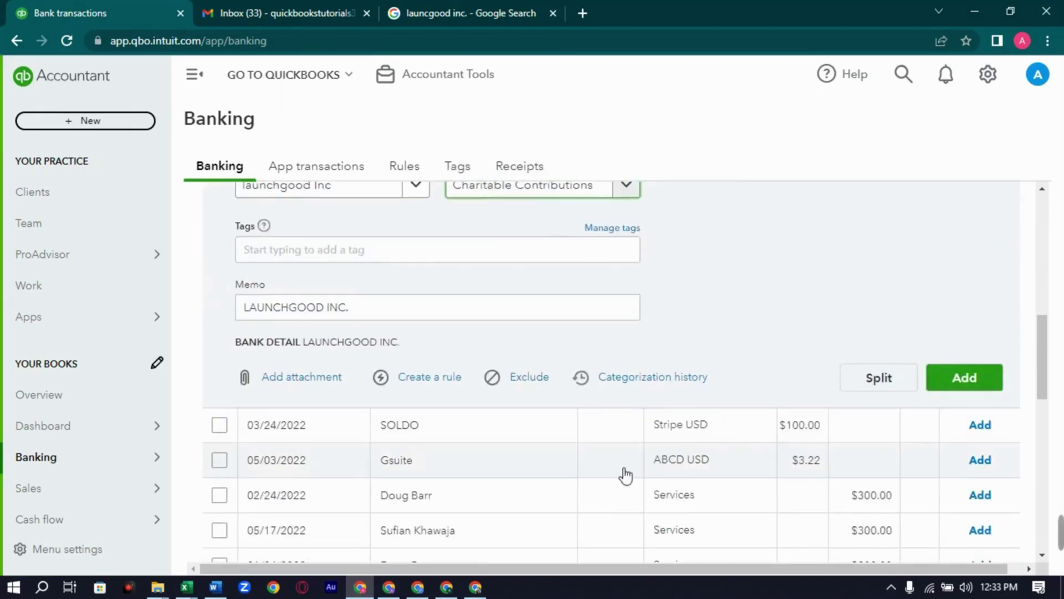
pyautogui.click(966, 388)
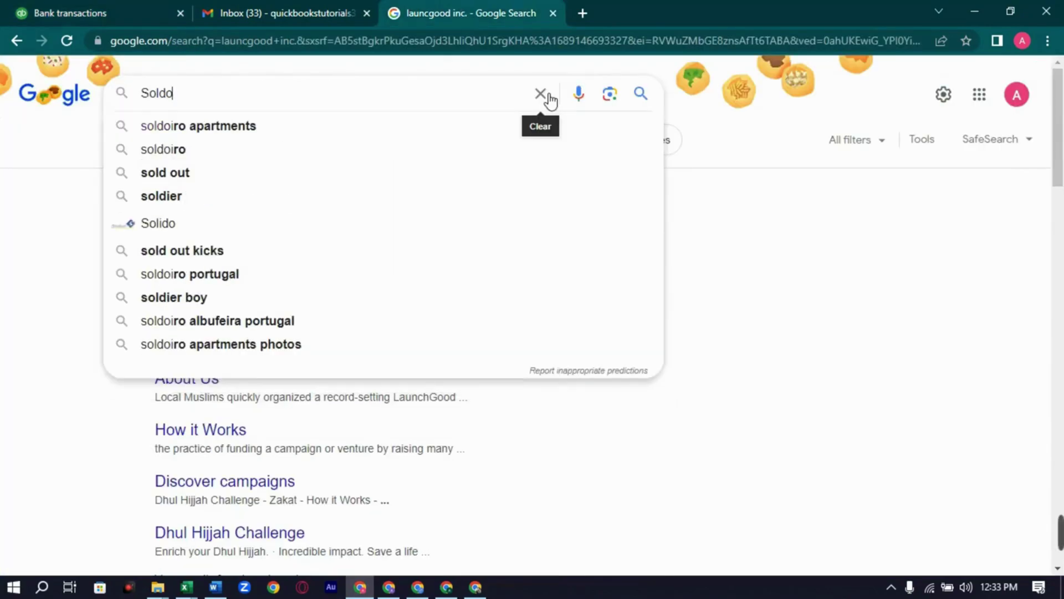
# Run the Soldo search, review the results, and return to the QuickBooks bank feed.
pyautogui.press('Return')
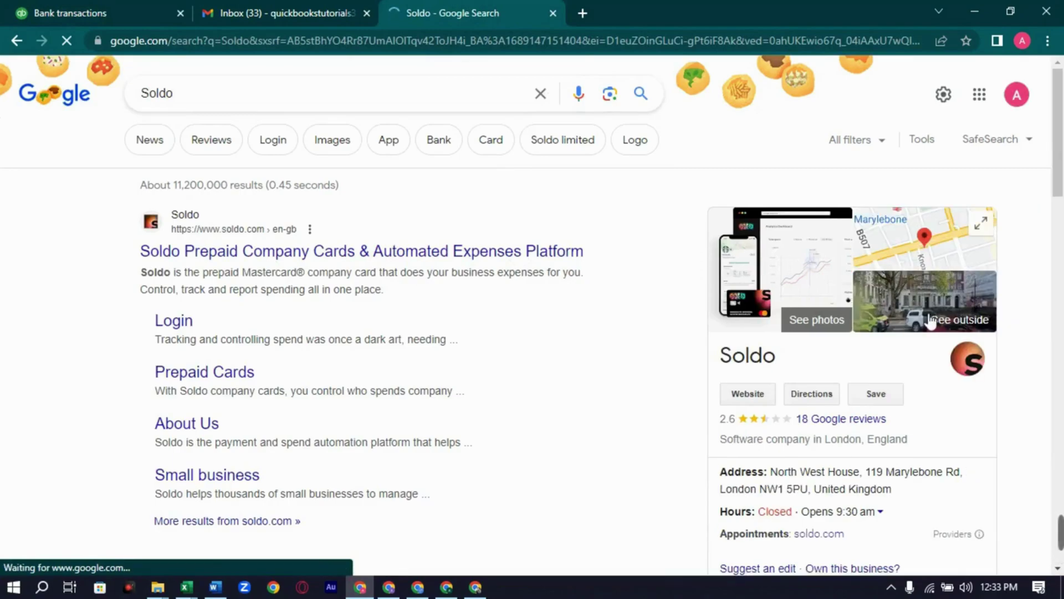
pyautogui.scroll(-2, 514, 375)
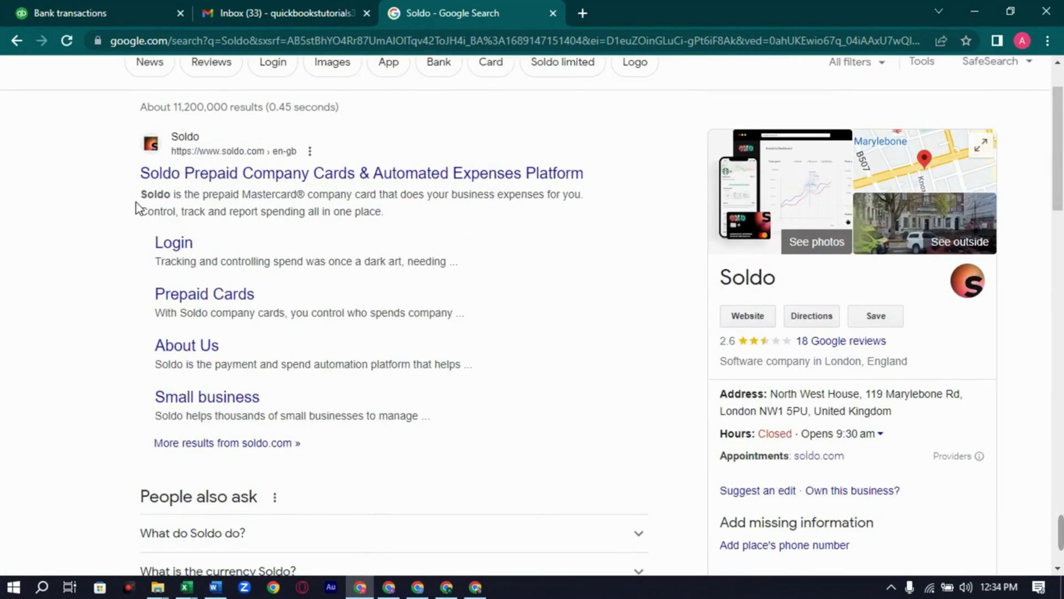
pyautogui.scroll(2, 138, 207)
pyautogui.click(44, 11)
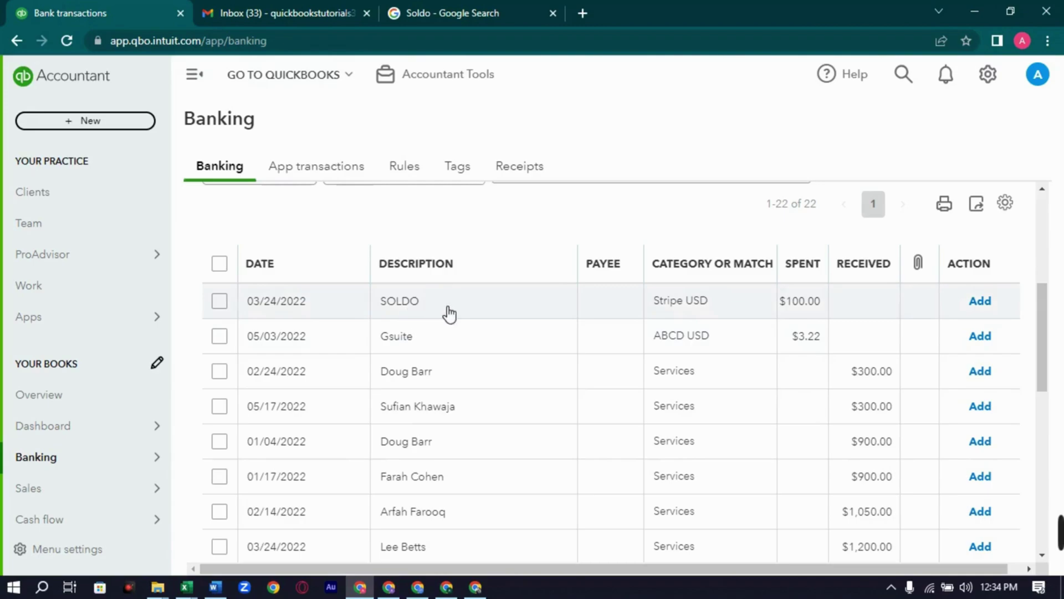
# Set the 03/24/2022 SOLDO $100.00 charge's vendor to Soldo and category to Software and Subscriptions.
pyautogui.click(547, 313)
pyautogui.click(382, 419)
pyautogui.write('Soldo')
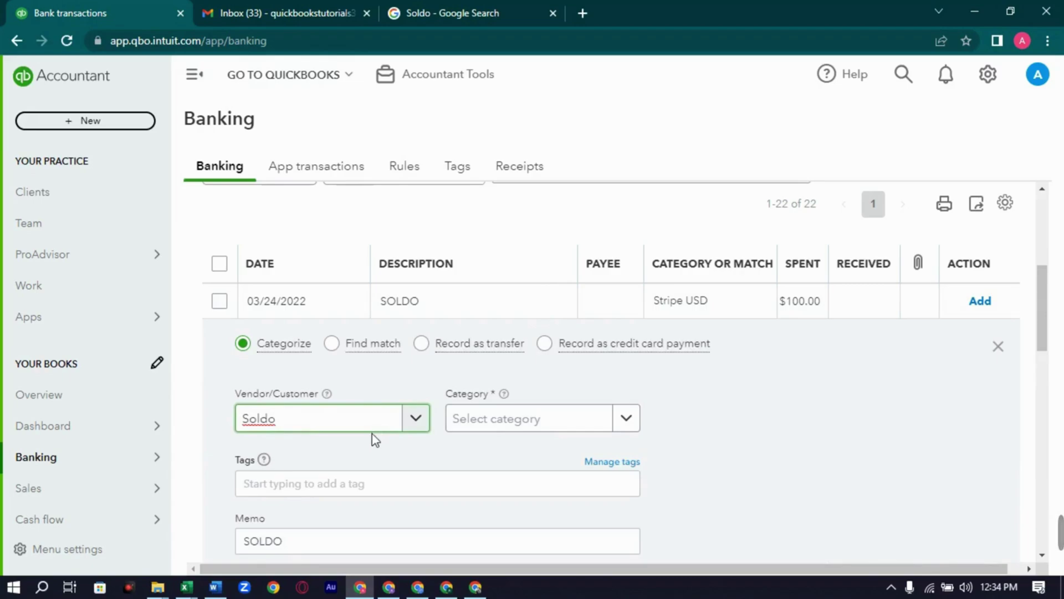
pyautogui.click(542, 420)
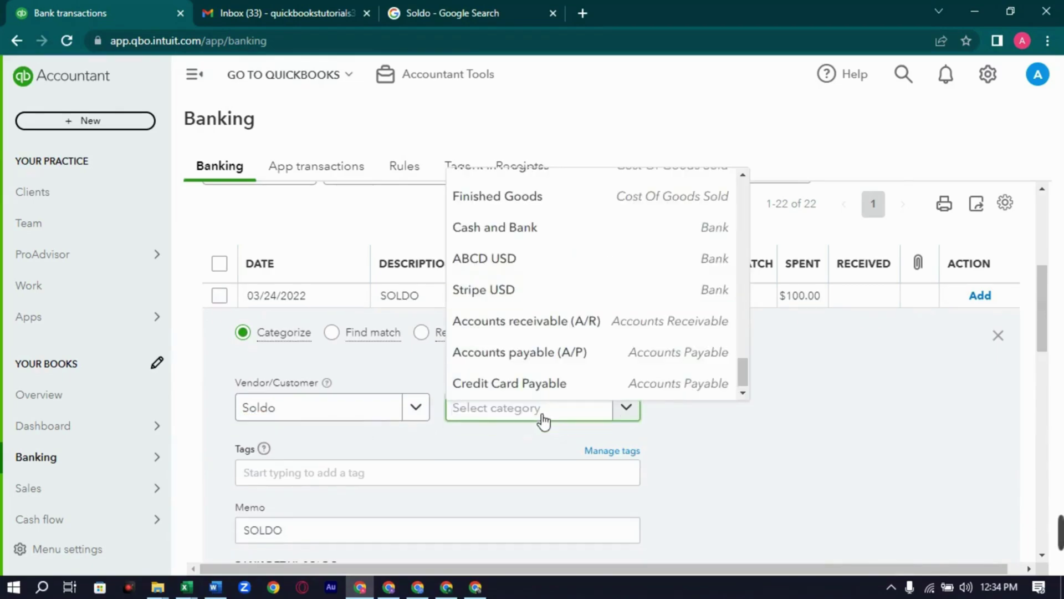
pyautogui.write('subsc')
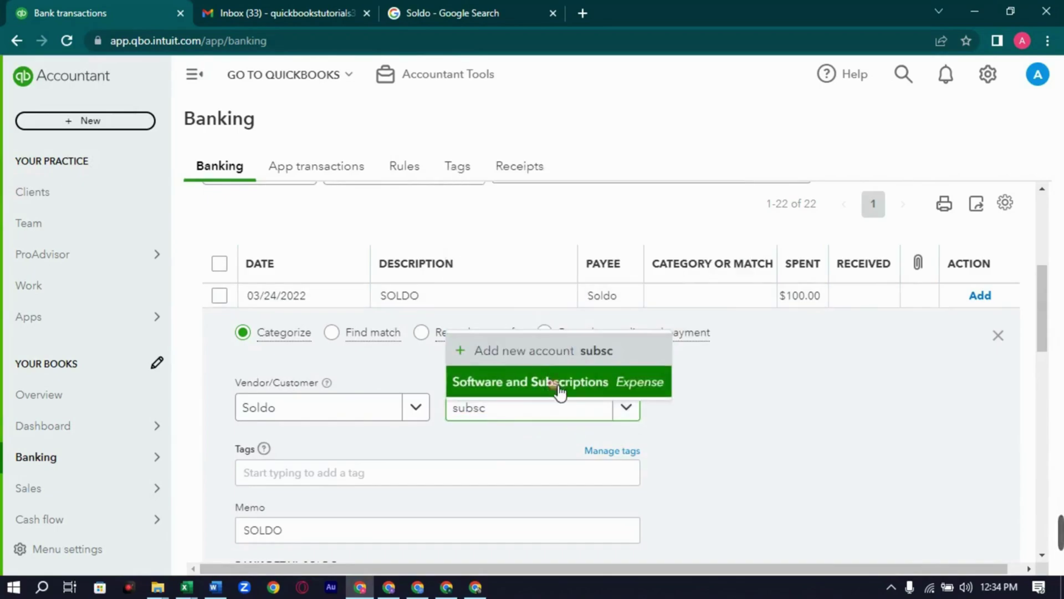
pyautogui.click(557, 382)
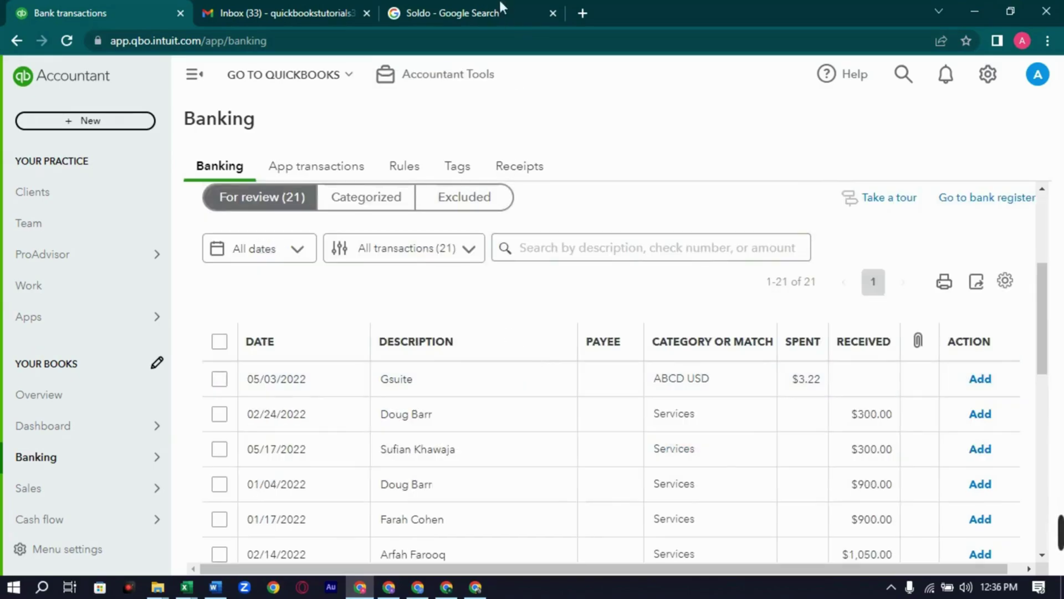
# Add the $3.22 Gsuite charge after saving Gsuite as a new vendor.
pyautogui.click(444, 8)
pyautogui.hotkey('ctrl', '1')
pyautogui.click(422, 388)
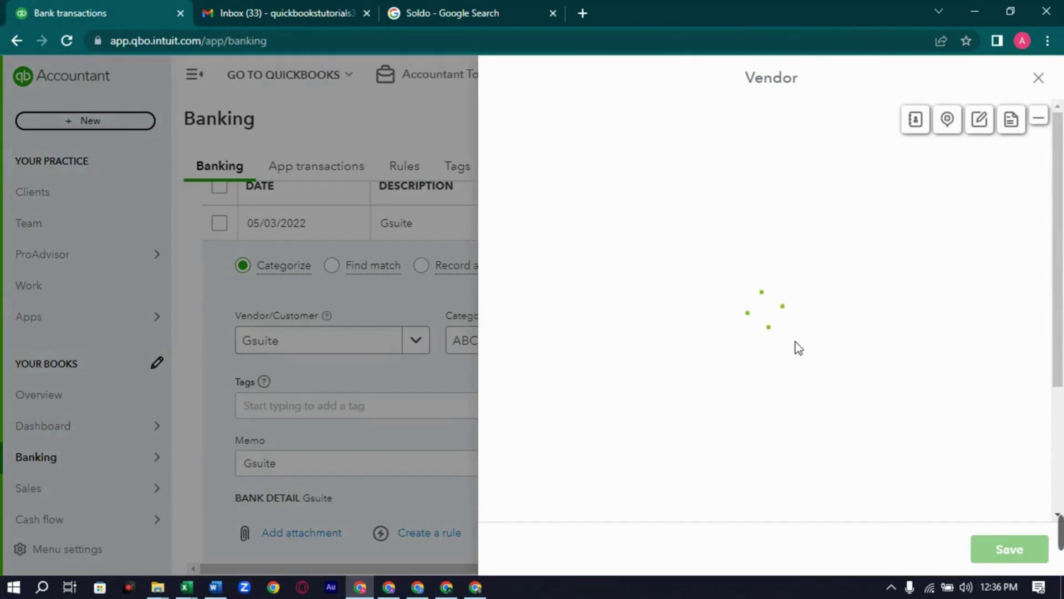
pyautogui.click(1014, 548)
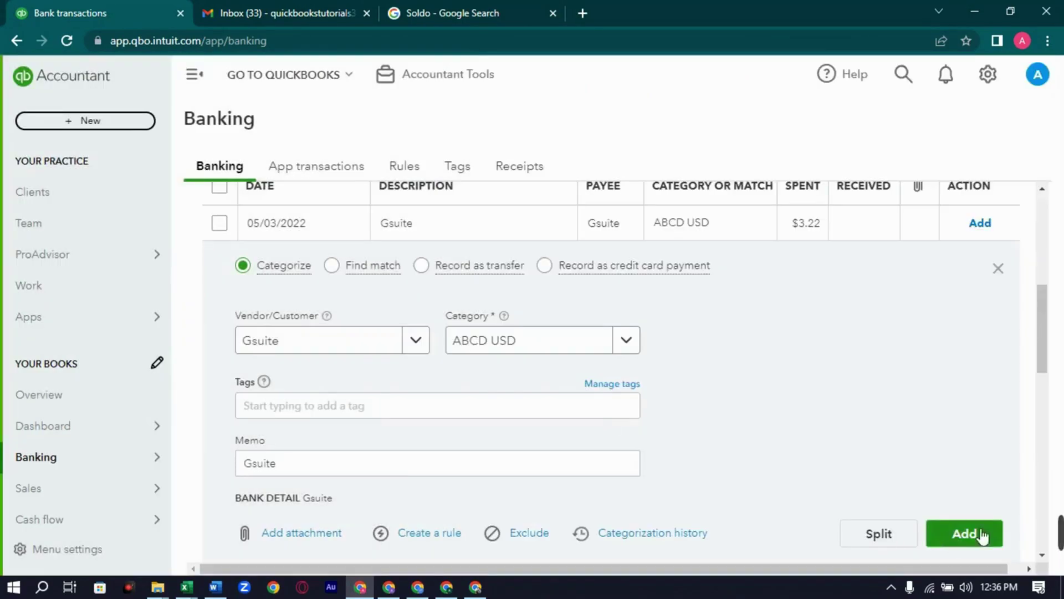
pyautogui.click(964, 531)
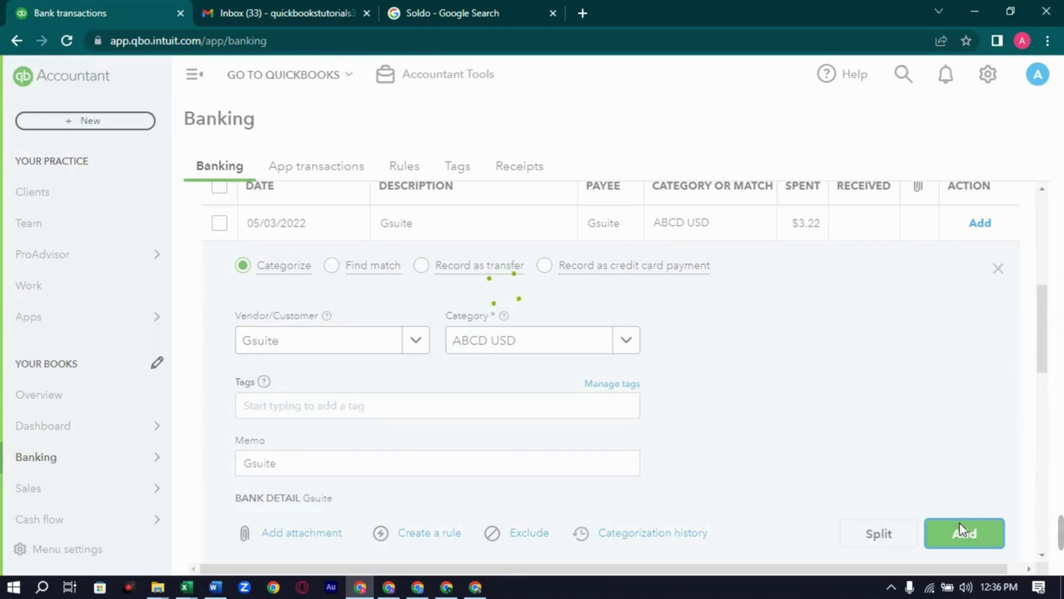
pyautogui.scroll(5, 760, 484)
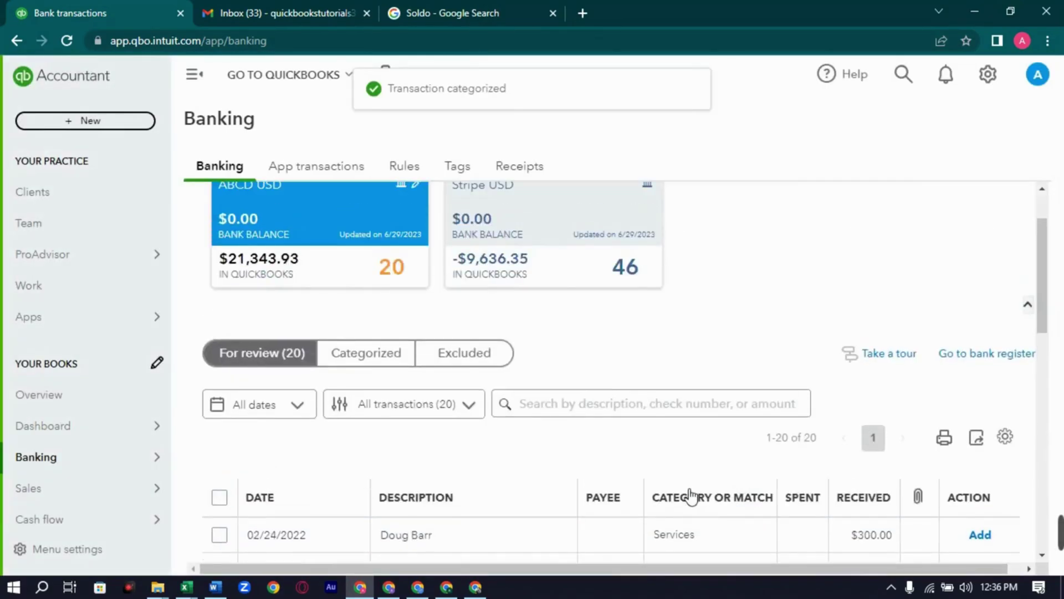
pyautogui.scroll(-4, 689, 495)
pyautogui.scroll(6, 689, 495)
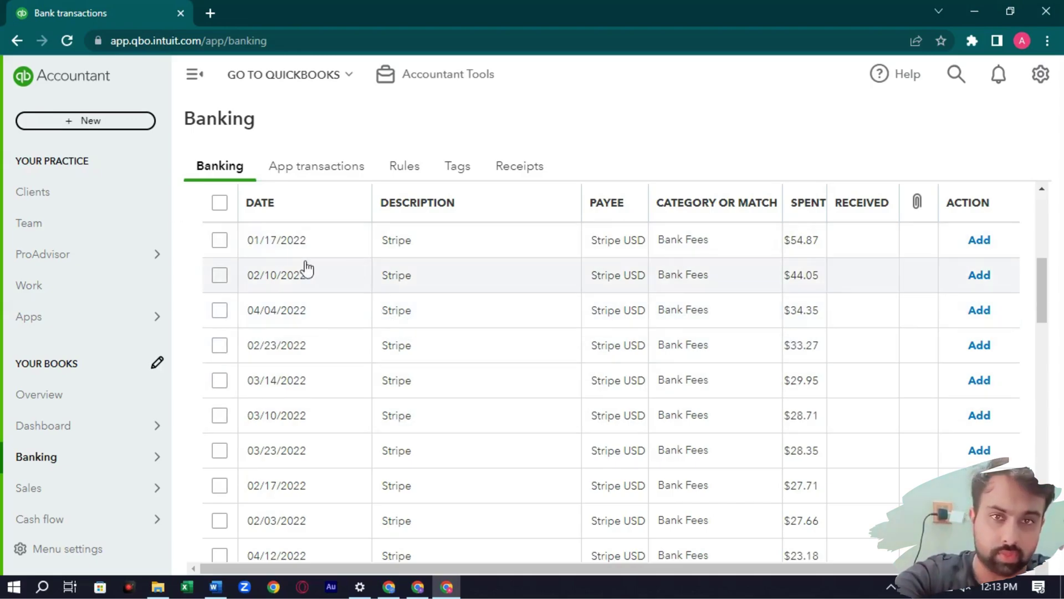
# Tick the 01/17/2022 Stripe fee and expand it for categorizing.
pyautogui.click(220, 241)
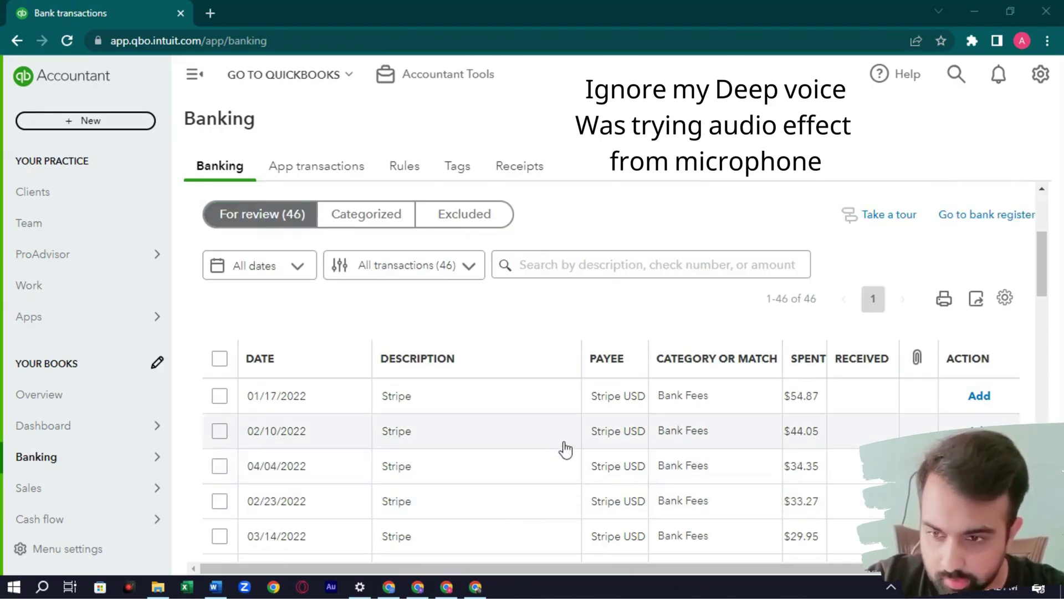
pyautogui.click(275, 402)
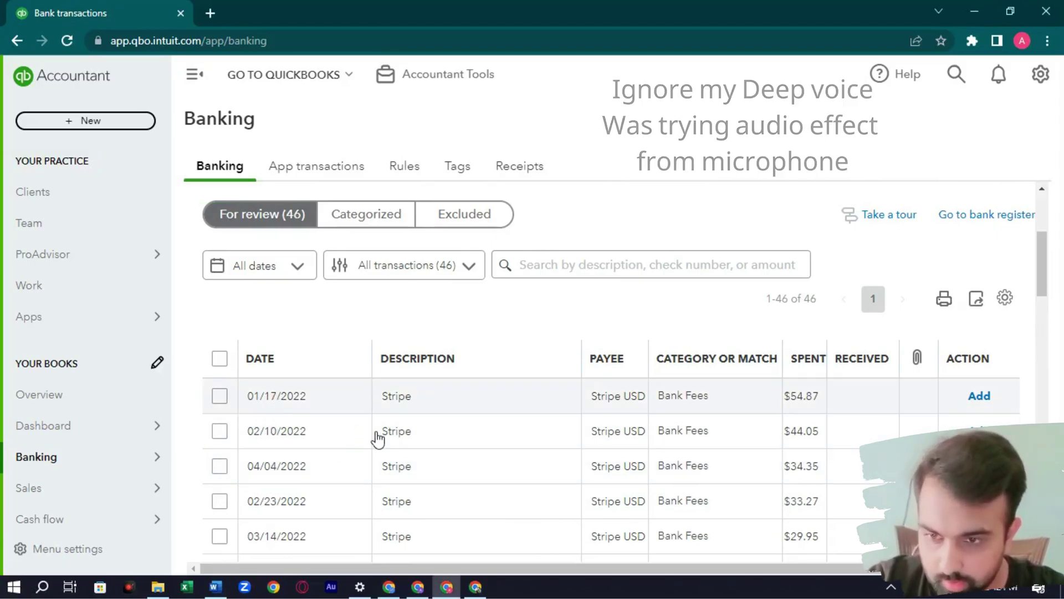
# Set the 01/17/2022 Stripe $54.87 fee's vendor to Stripe USD and category to Bank Fees.
pyautogui.scroll(-3, 238, 487)
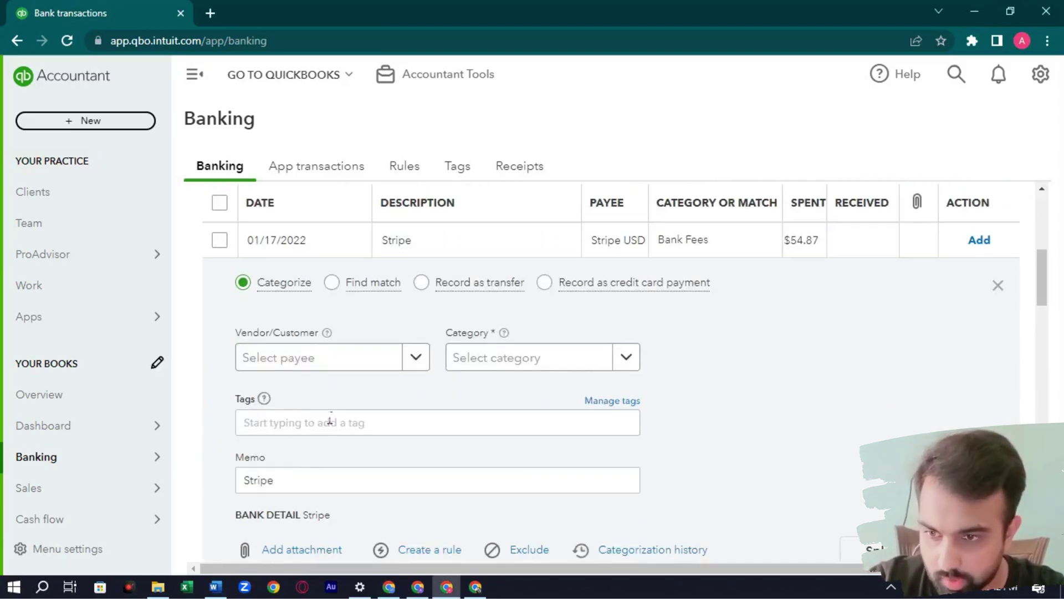
pyautogui.click(328, 367)
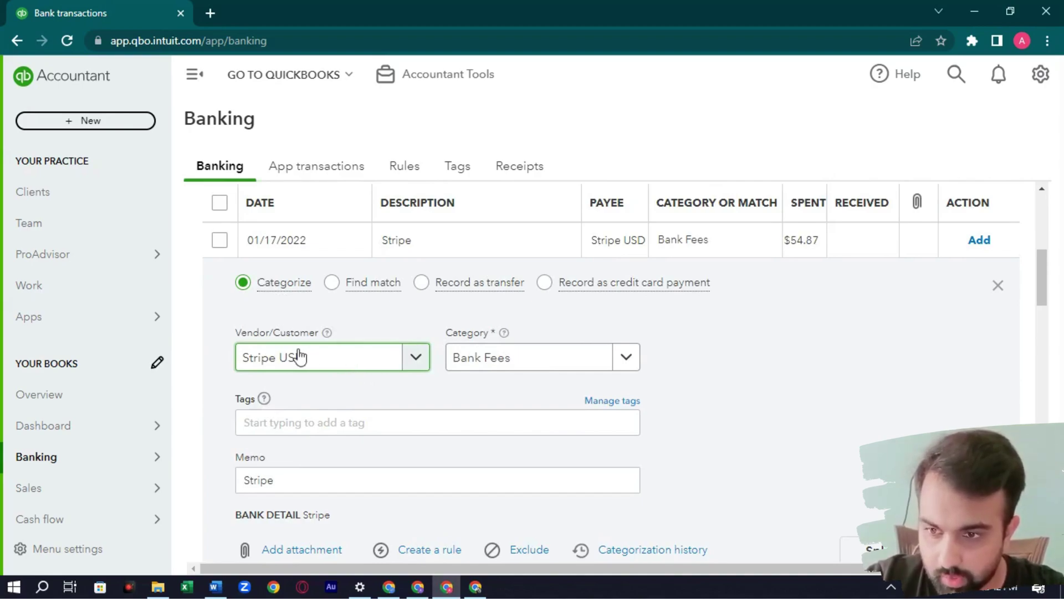
pyautogui.click(545, 369)
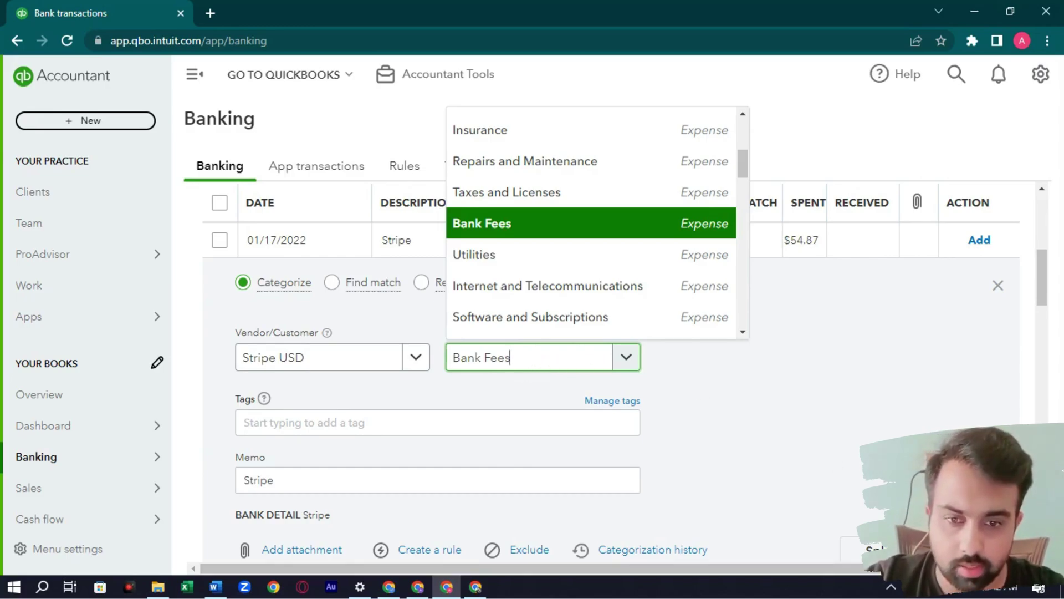
pyautogui.click(832, 510)
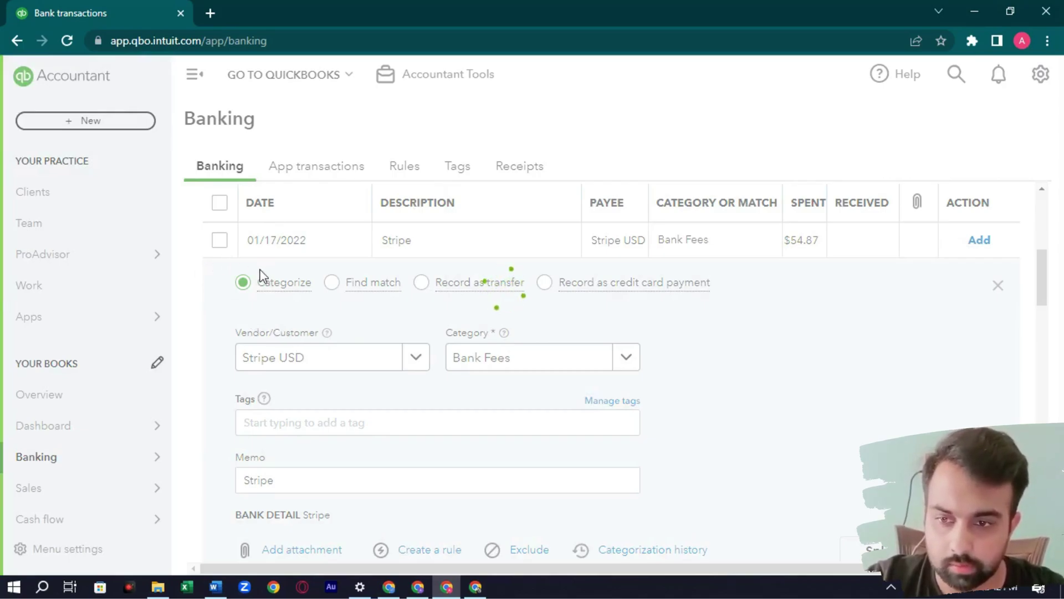
# Tick the first Stripe bank-fee rows, including 02/10, 03/10, 03/23, 02/17, 02/03 and 04/12/2022.
pyautogui.click(216, 241)
pyautogui.click(221, 310)
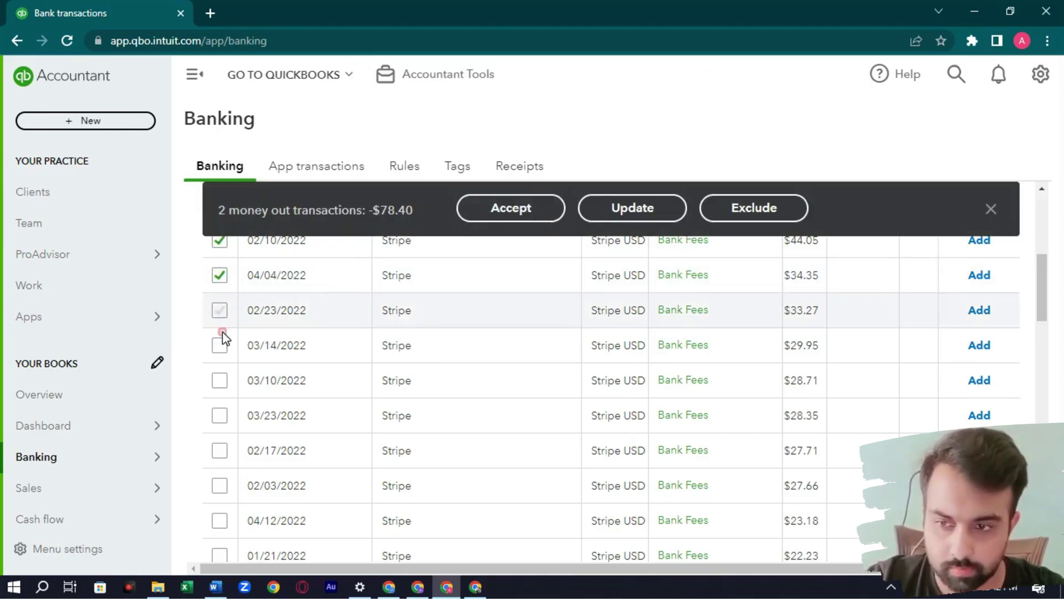
pyautogui.click(220, 381)
pyautogui.click(220, 415)
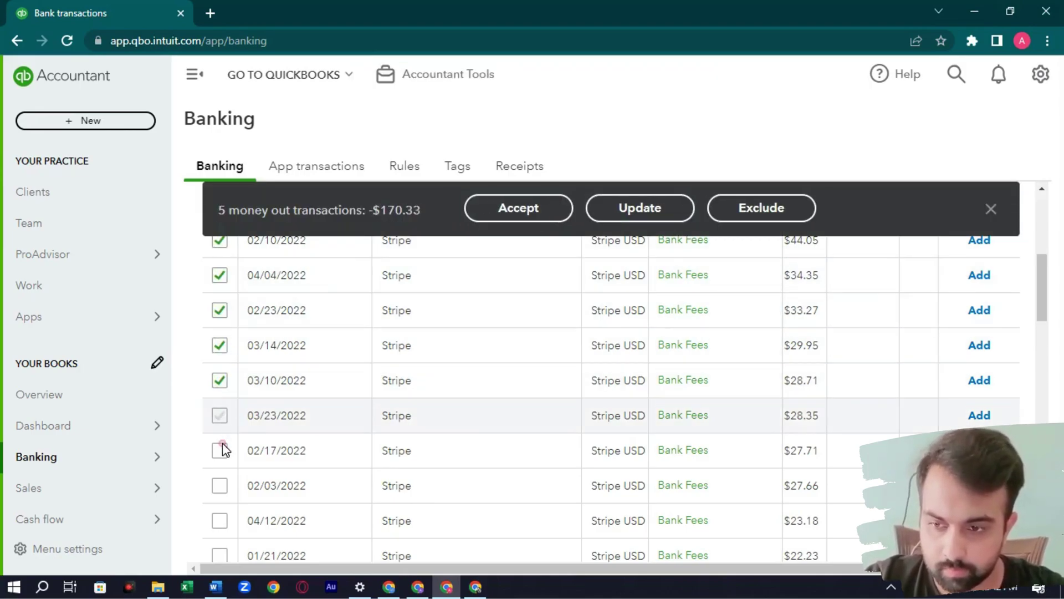
pyautogui.click(220, 450)
pyautogui.scroll(-1, 221, 449)
pyautogui.scroll(-1, 222, 446)
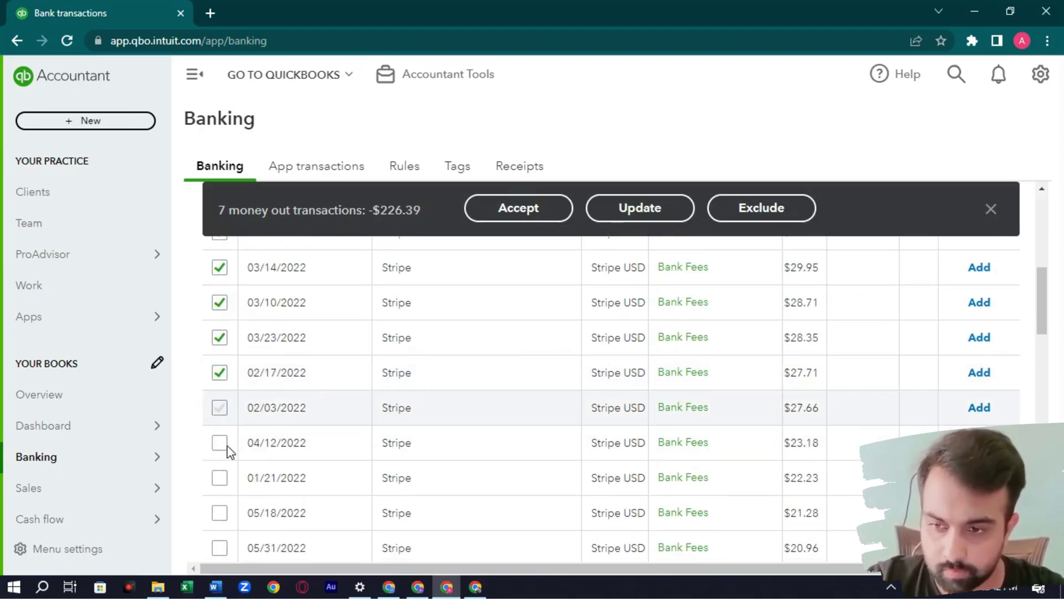
pyautogui.click(219, 411)
pyautogui.click(225, 446)
# Tick the remaining Stripe fees, then accept all 14, declining one shared category.
pyautogui.scroll(-1, 227, 449)
pyautogui.scroll(-2, 227, 446)
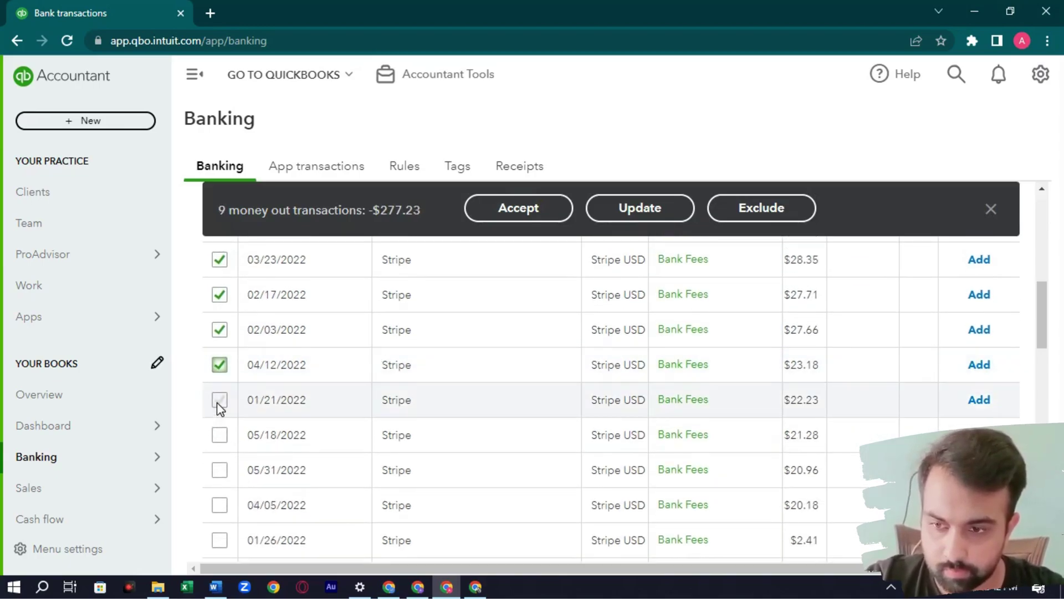
pyautogui.click(219, 395)
pyautogui.click(221, 438)
pyautogui.scroll(-2, 227, 449)
pyautogui.click(217, 395)
pyautogui.click(219, 427)
pyautogui.click(220, 461)
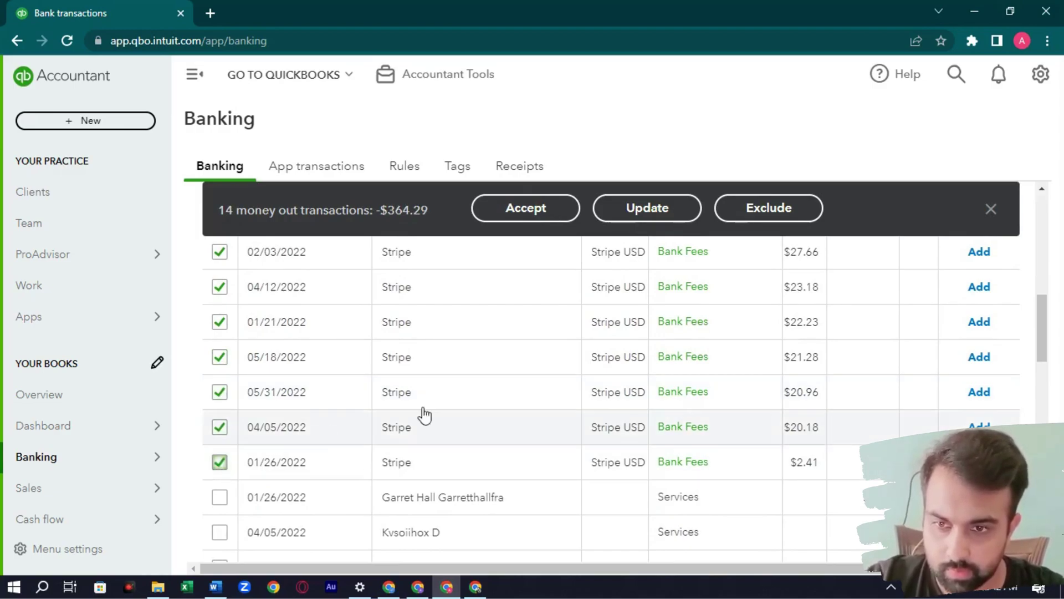
pyautogui.click(560, 209)
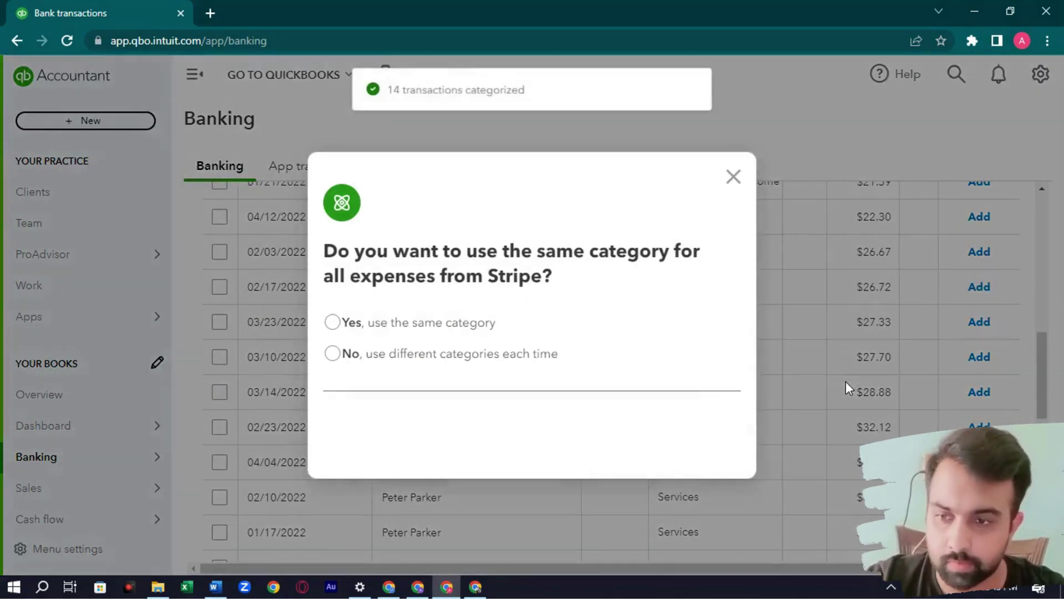
pyautogui.click(333, 334)
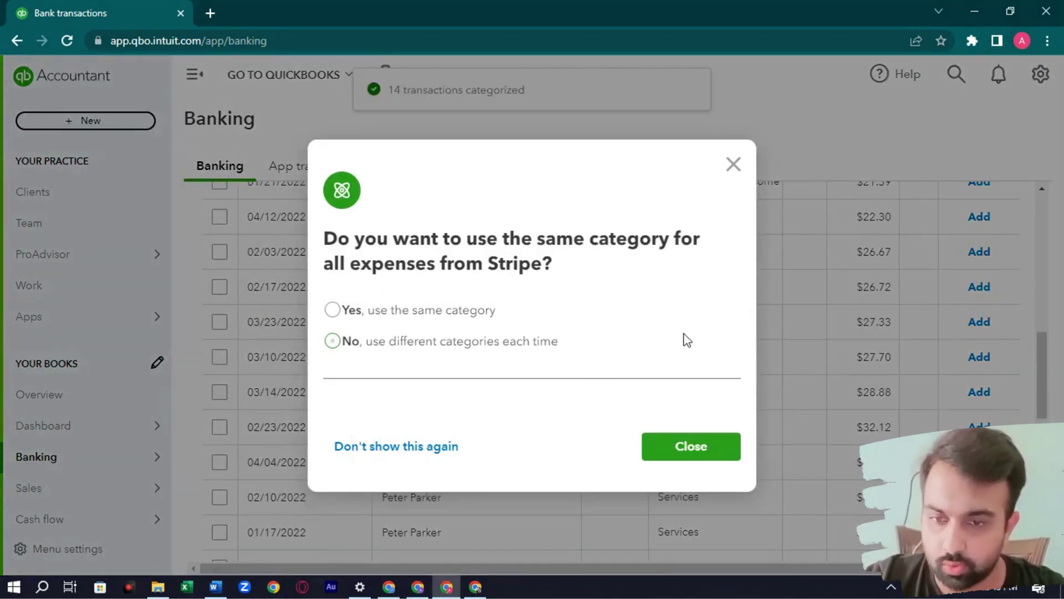
# Close the Stripe category prompt and return to the top of the Banking page.
pyautogui.click(694, 444)
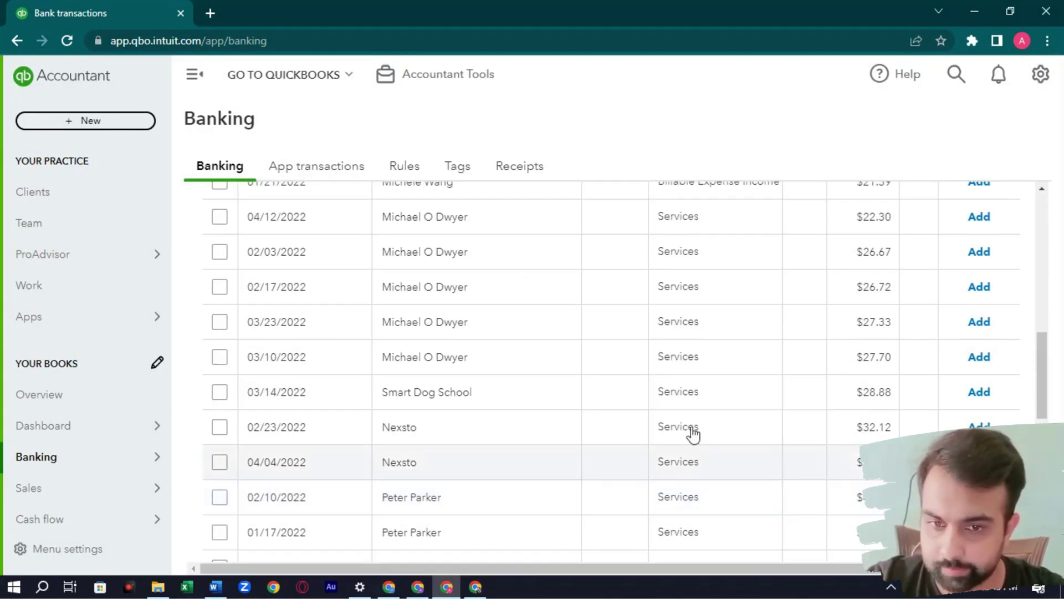
pyautogui.scroll(10, 436, 486)
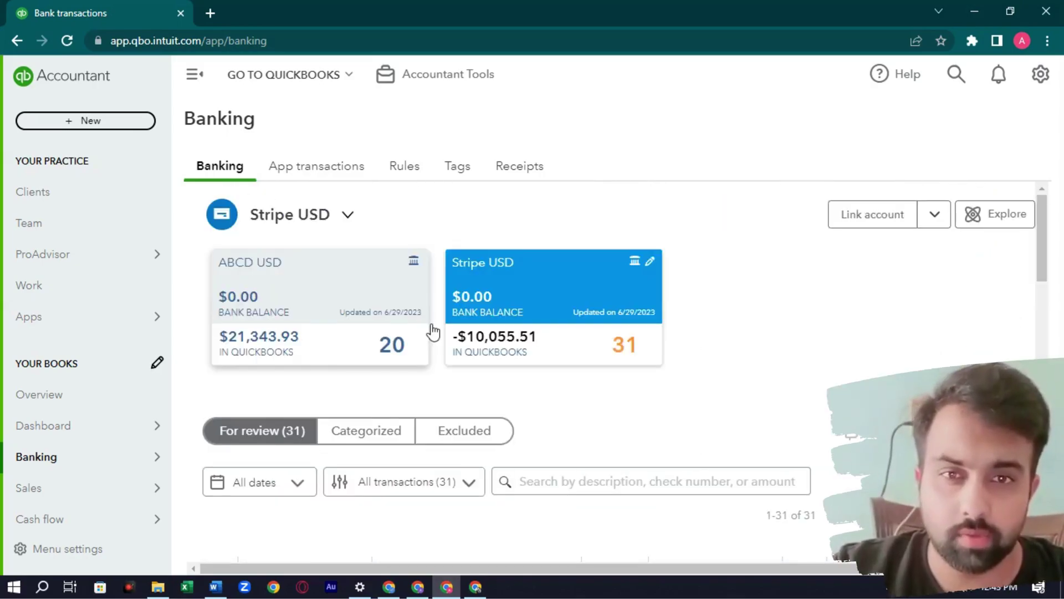